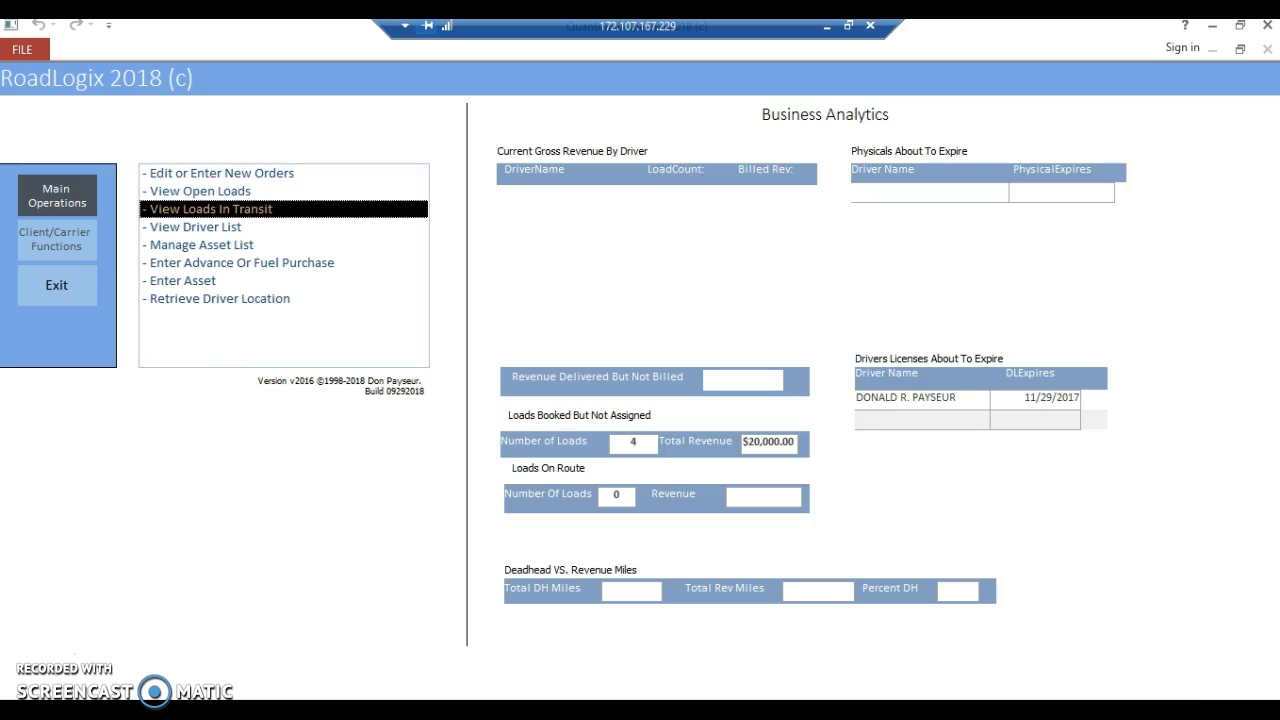
Open the C.H. Robinson load delivering to Greencastle, PA on 10/13/2018 at 4:00 PM from the open loads and set Assign Load to Yes
click(178, 192)
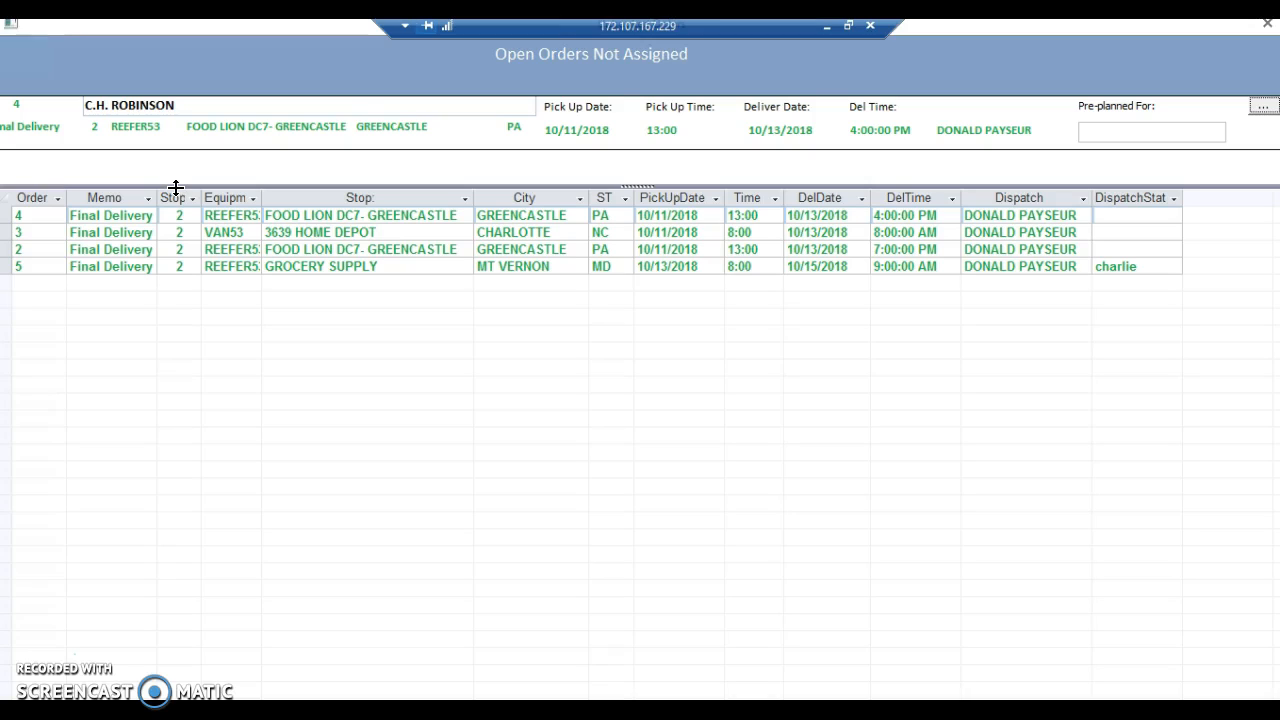
click(420, 245)
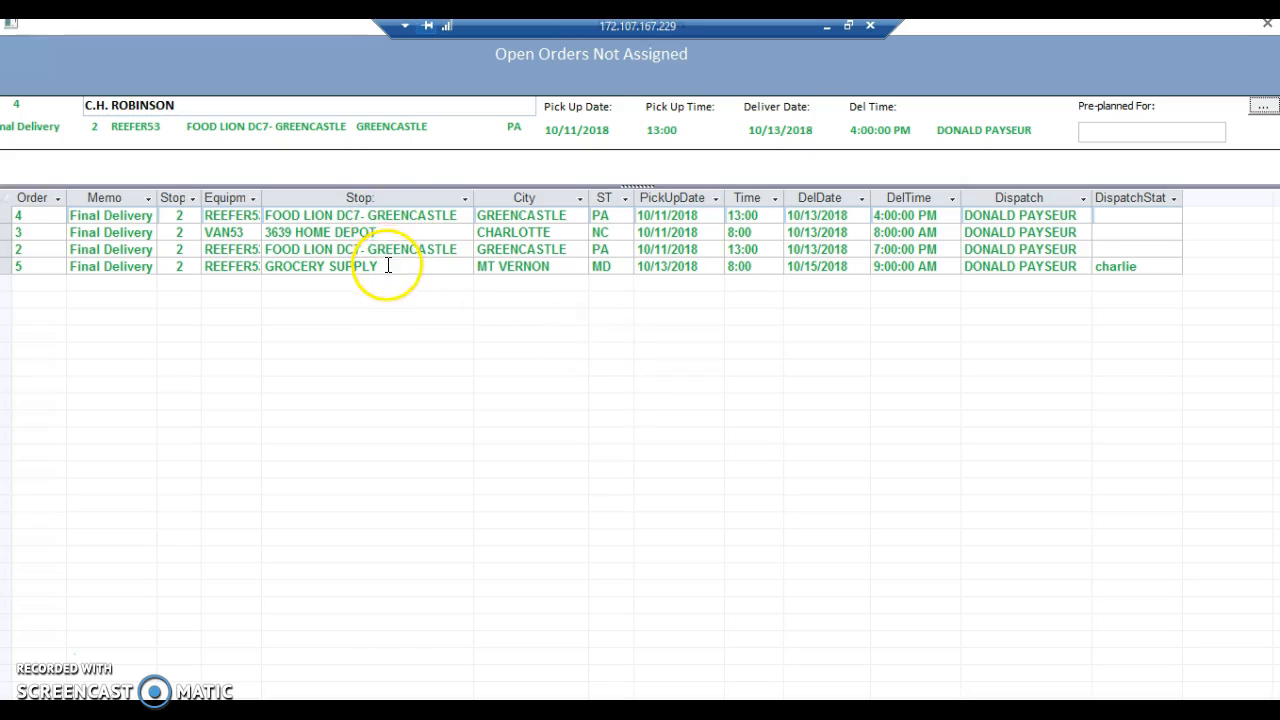
click(393, 215)
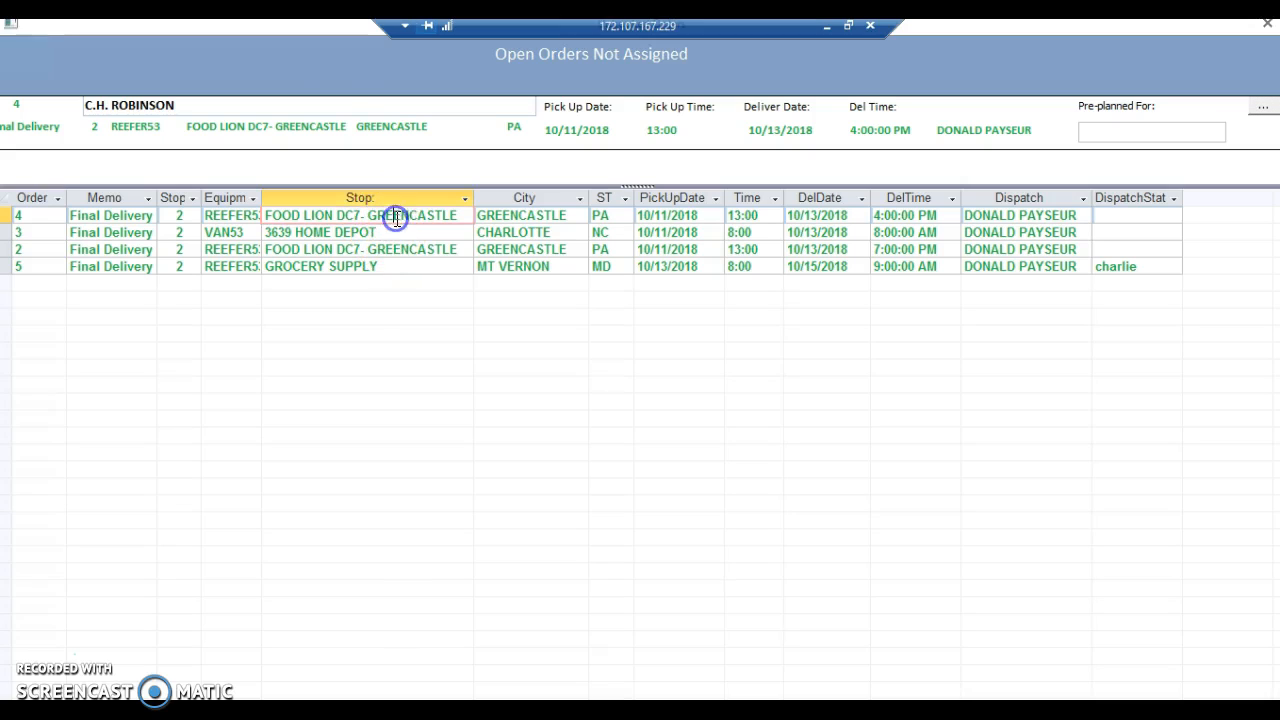
double_click(327, 104)
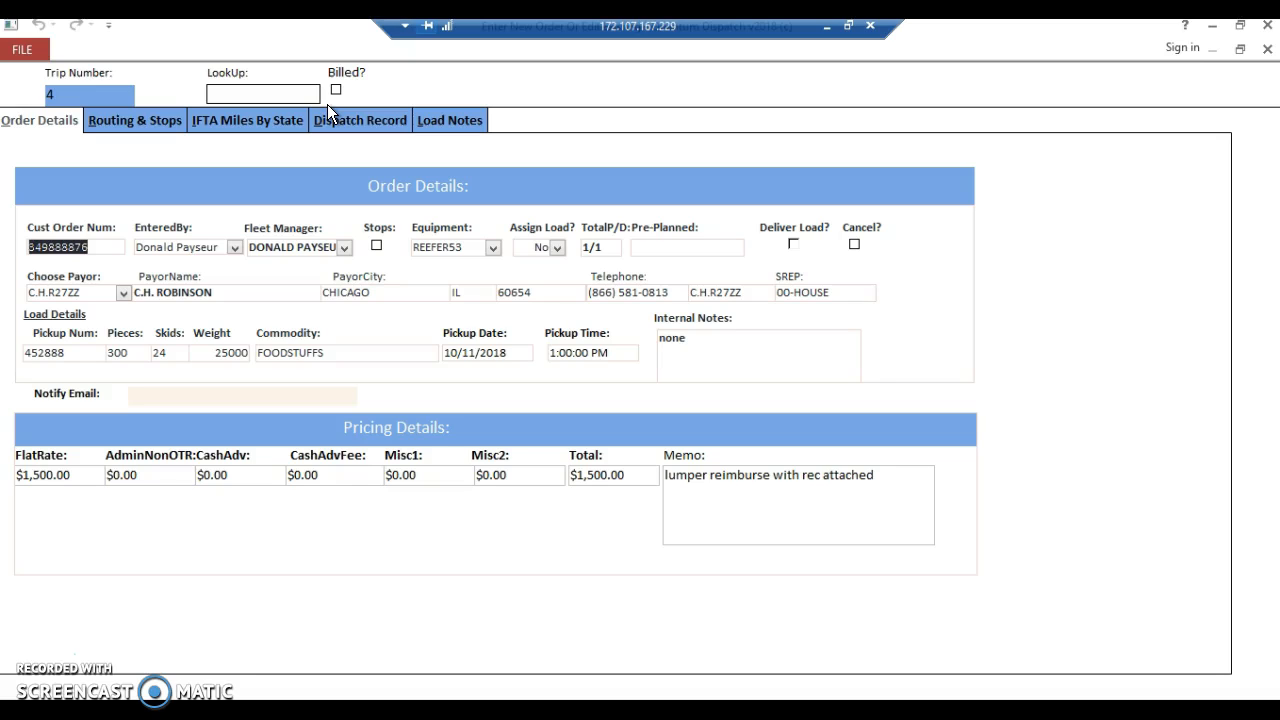
click(557, 250)
click(527, 266)
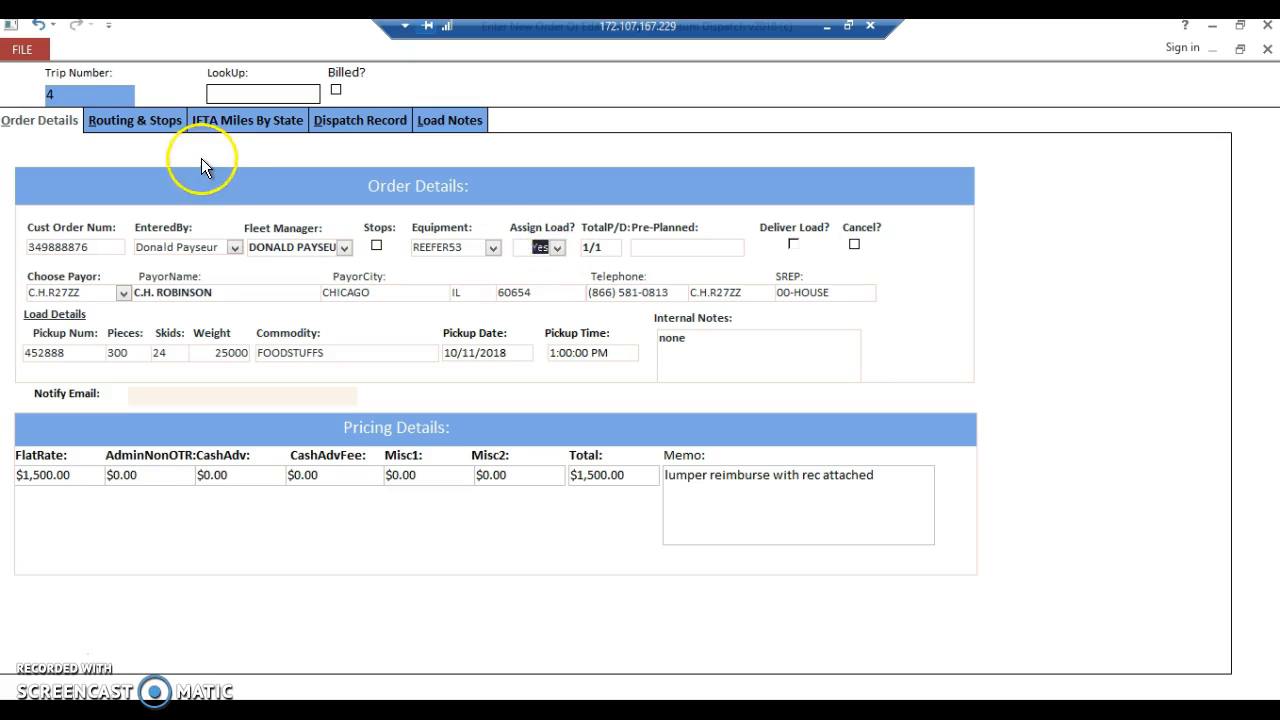
In the load's dispatch record, choose the driver and assign tractor 801 and trailer 5448
click(155, 129)
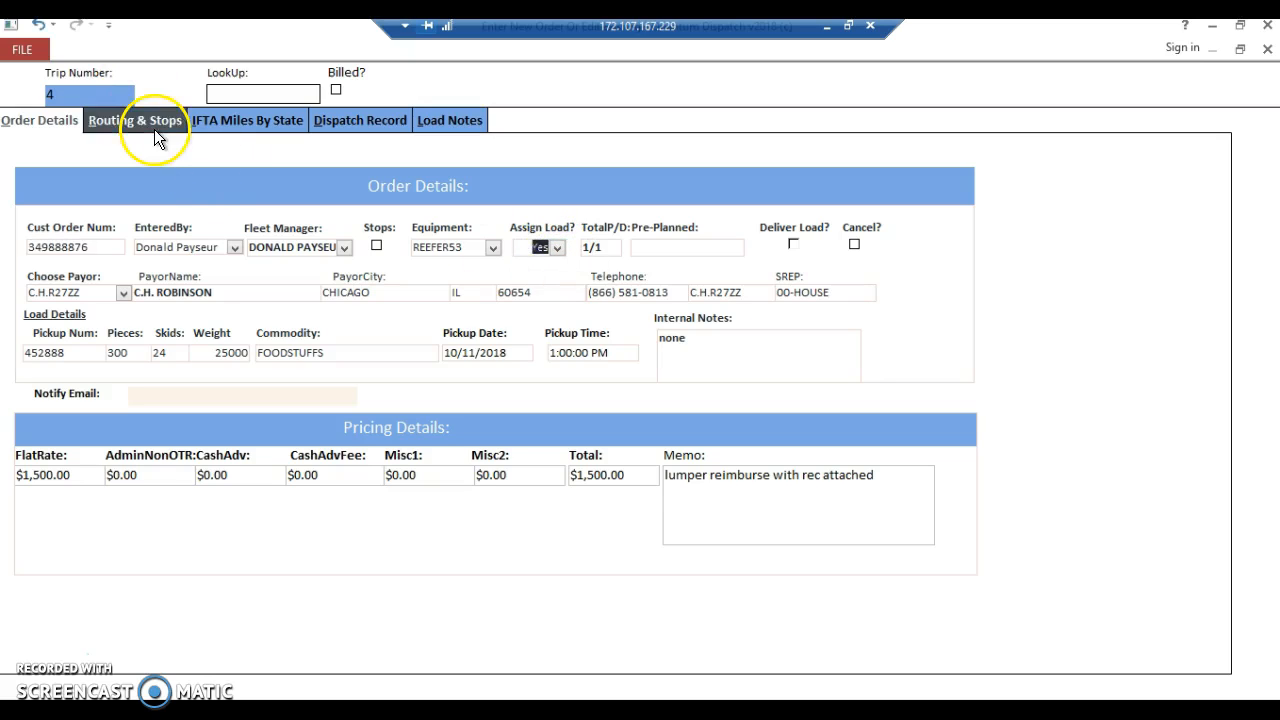
click(341, 120)
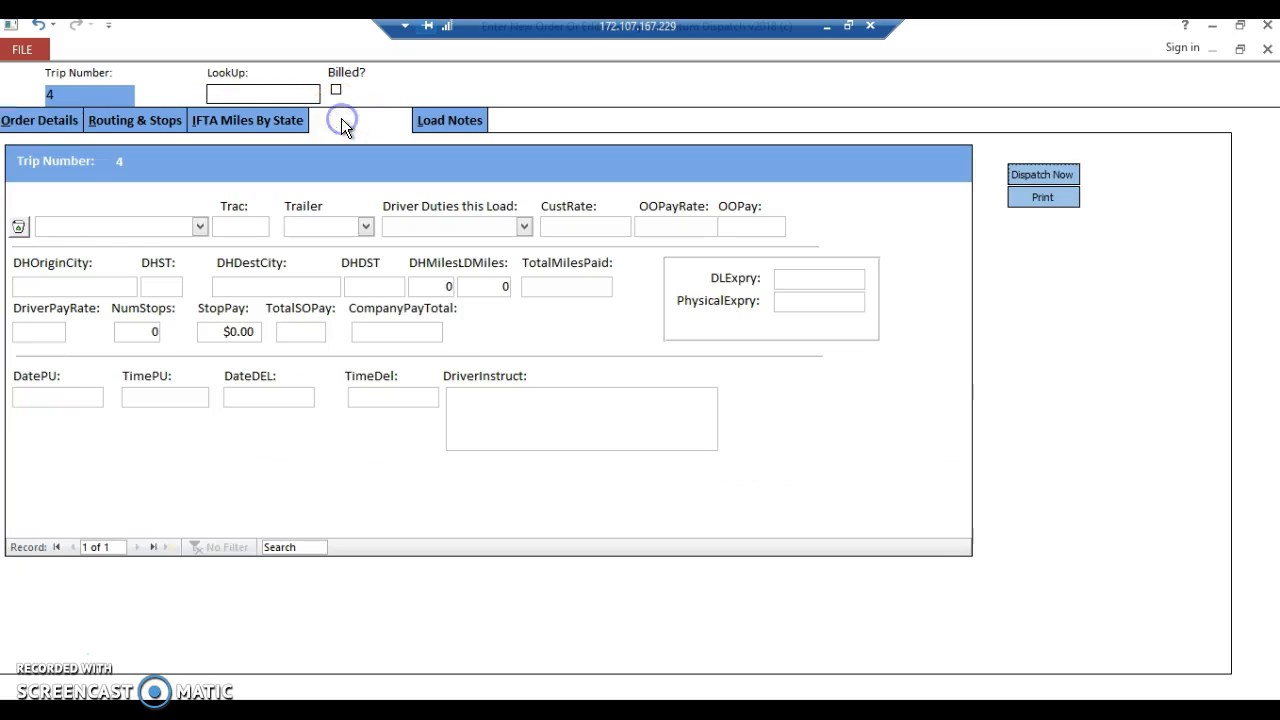
click(199, 226)
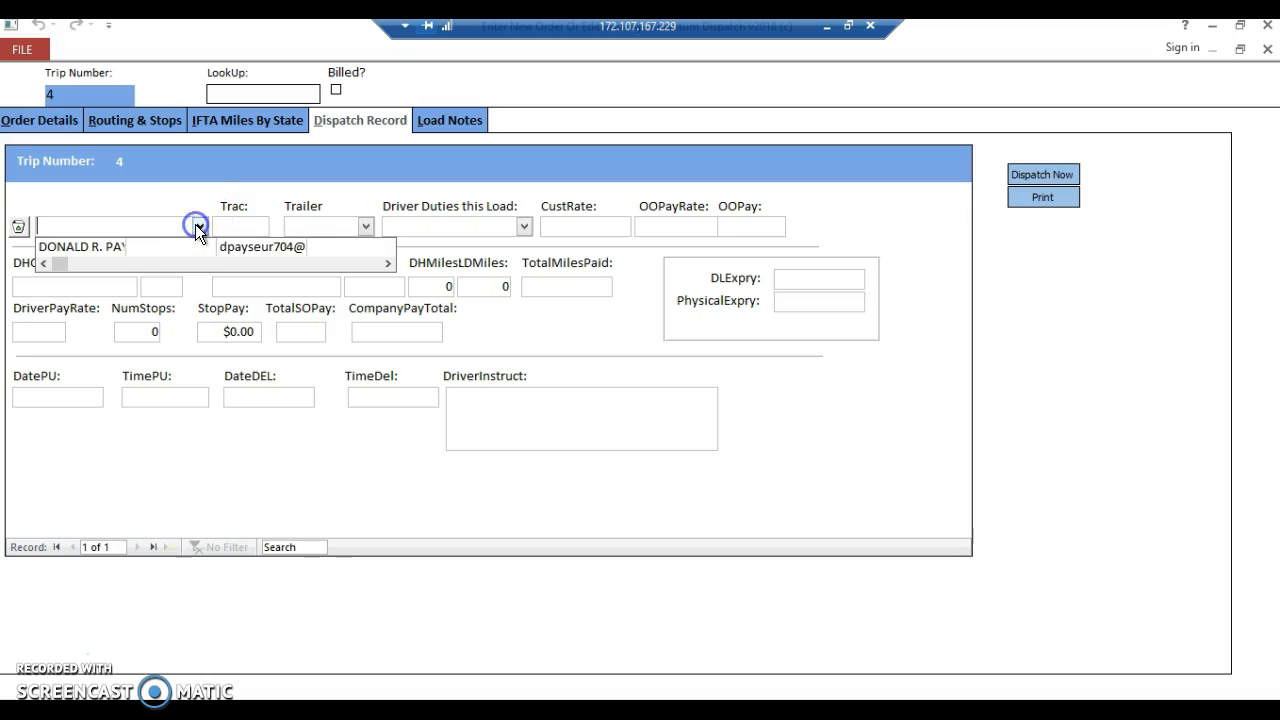
click(65, 246)
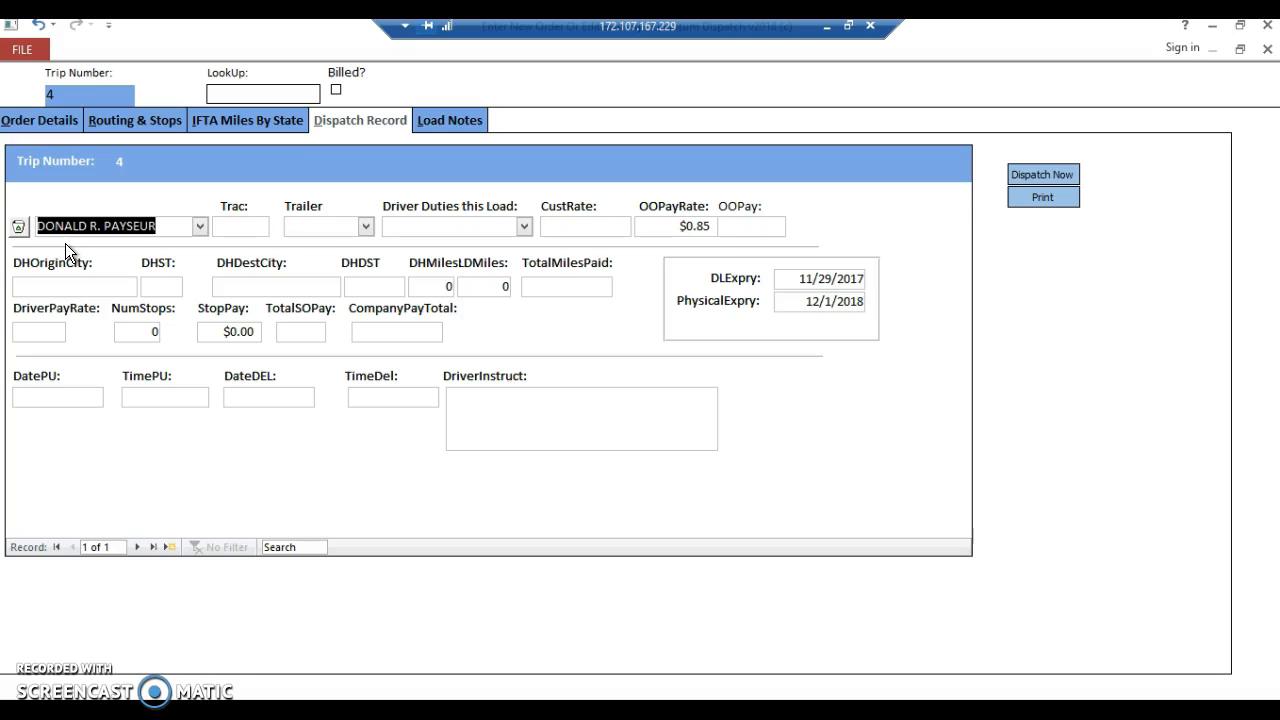
click(228, 227)
text(801)
key(Tab)
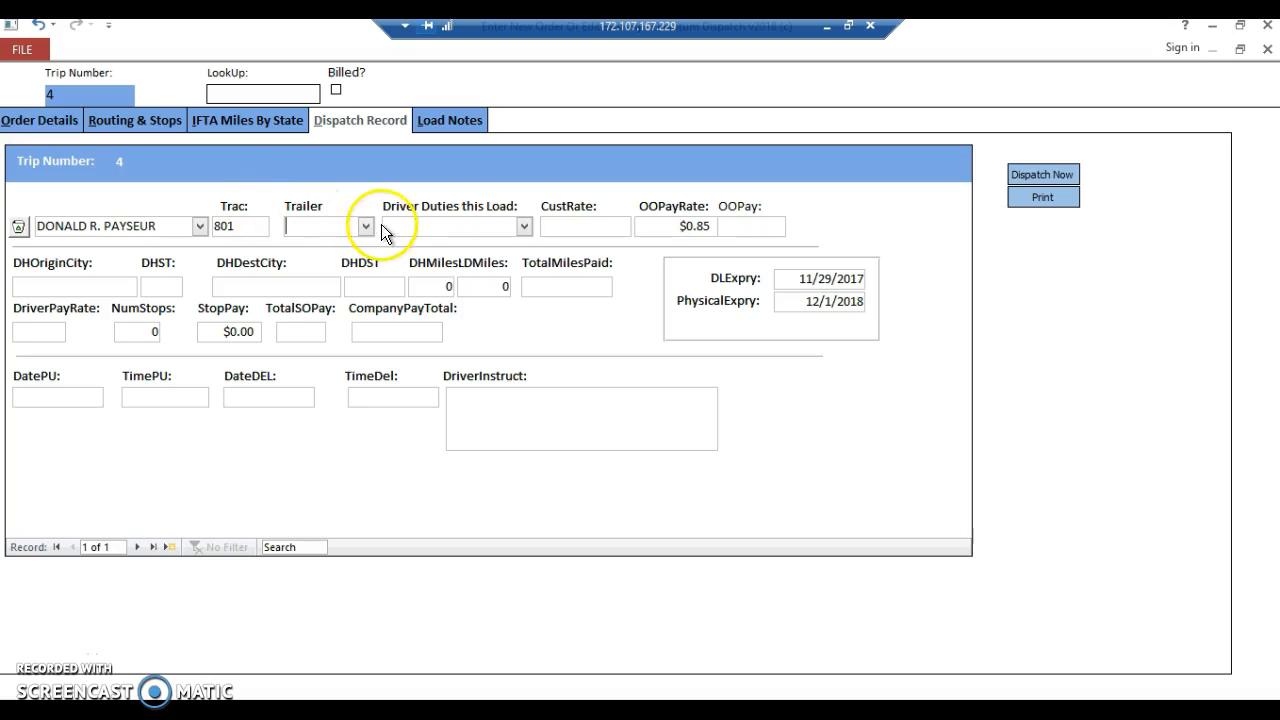
click(365, 226)
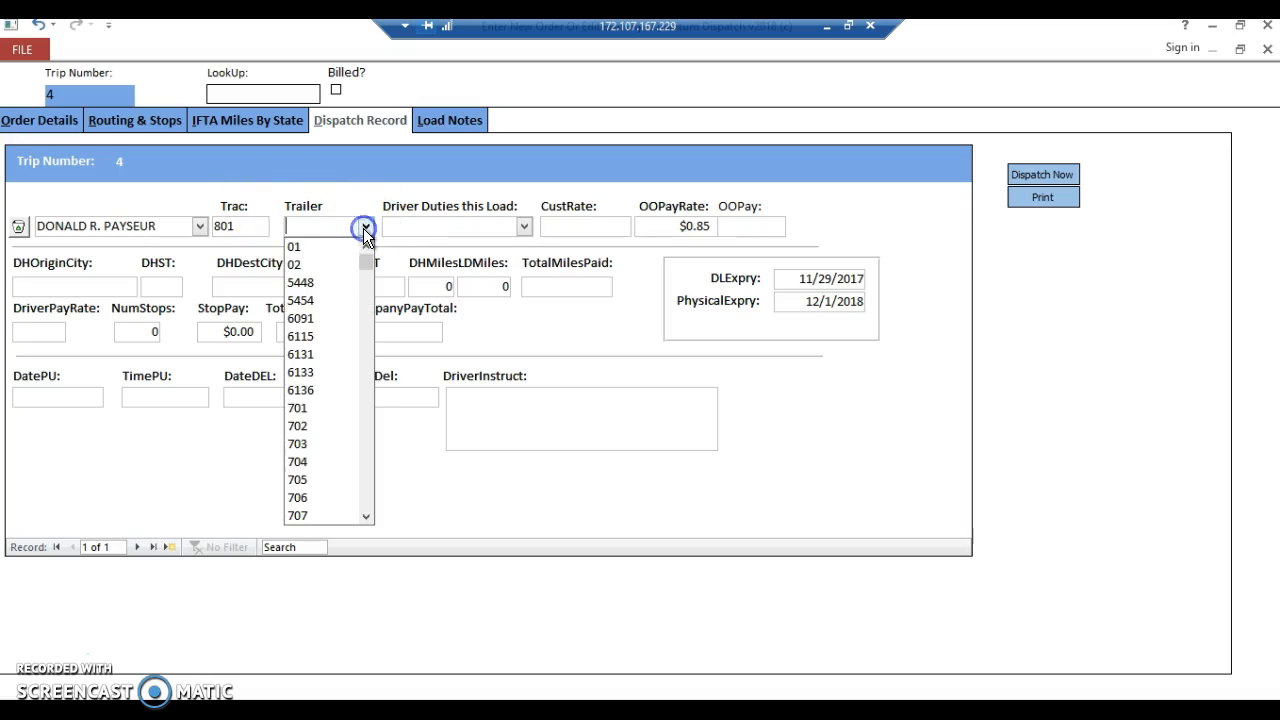
click(302, 282)
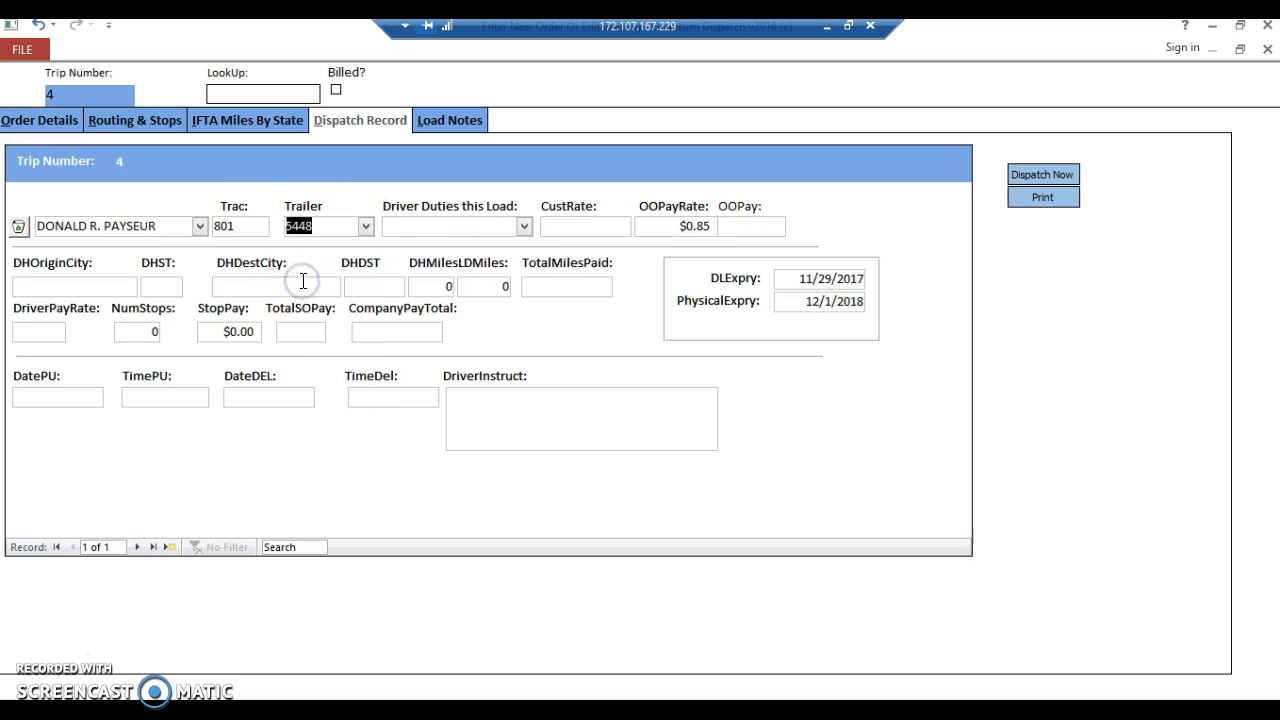
Set the driver duties to Pick and Del and let the customer rate and owner-operator pay fill in
click(469, 225)
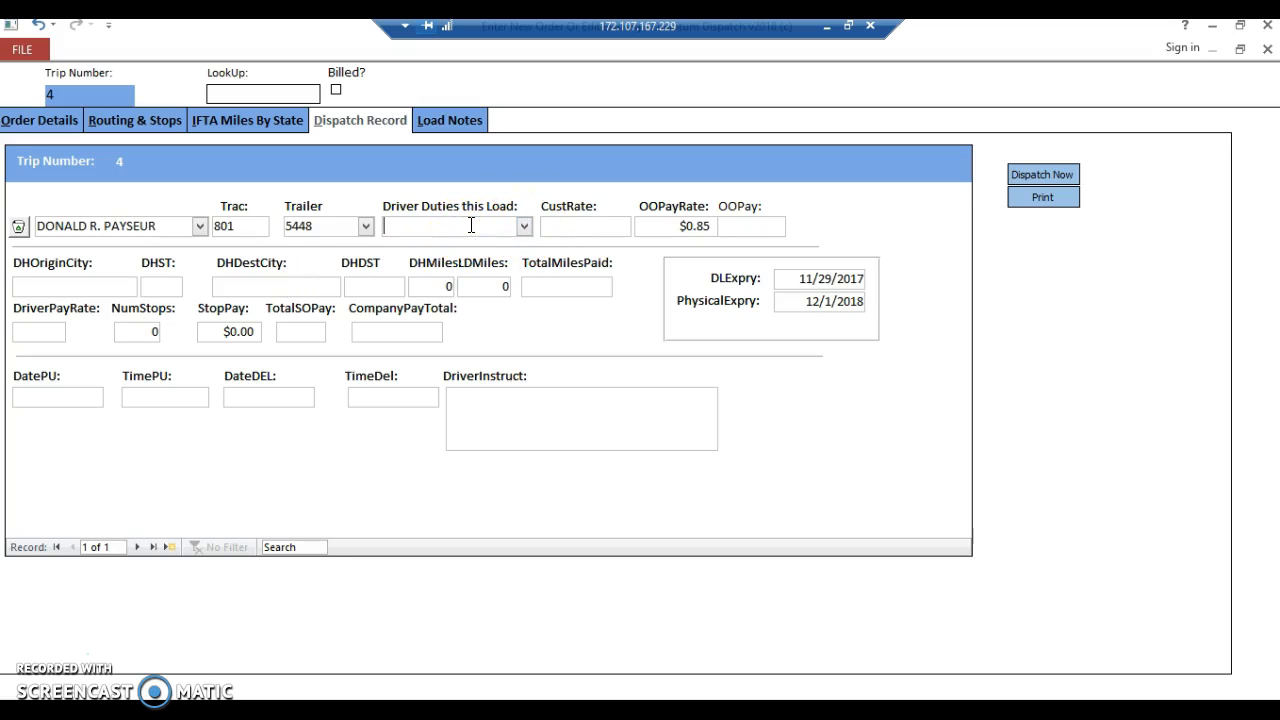
text(pick and Del)
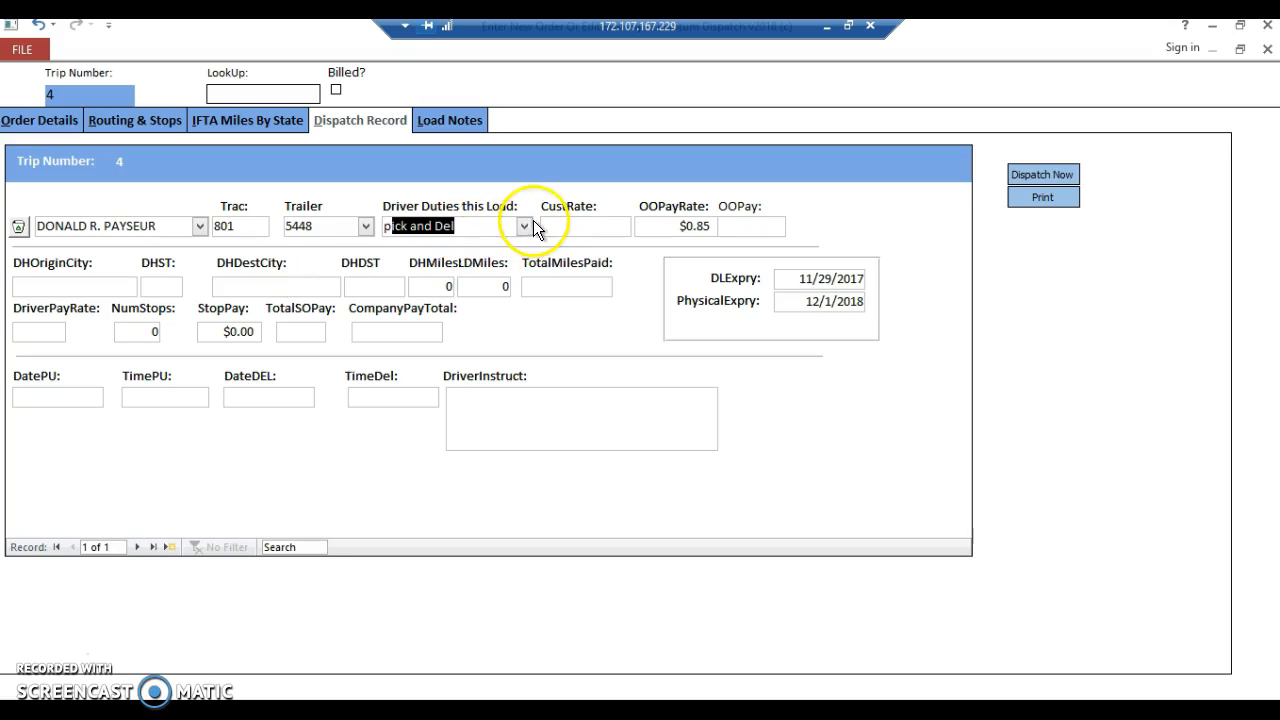
click(524, 226)
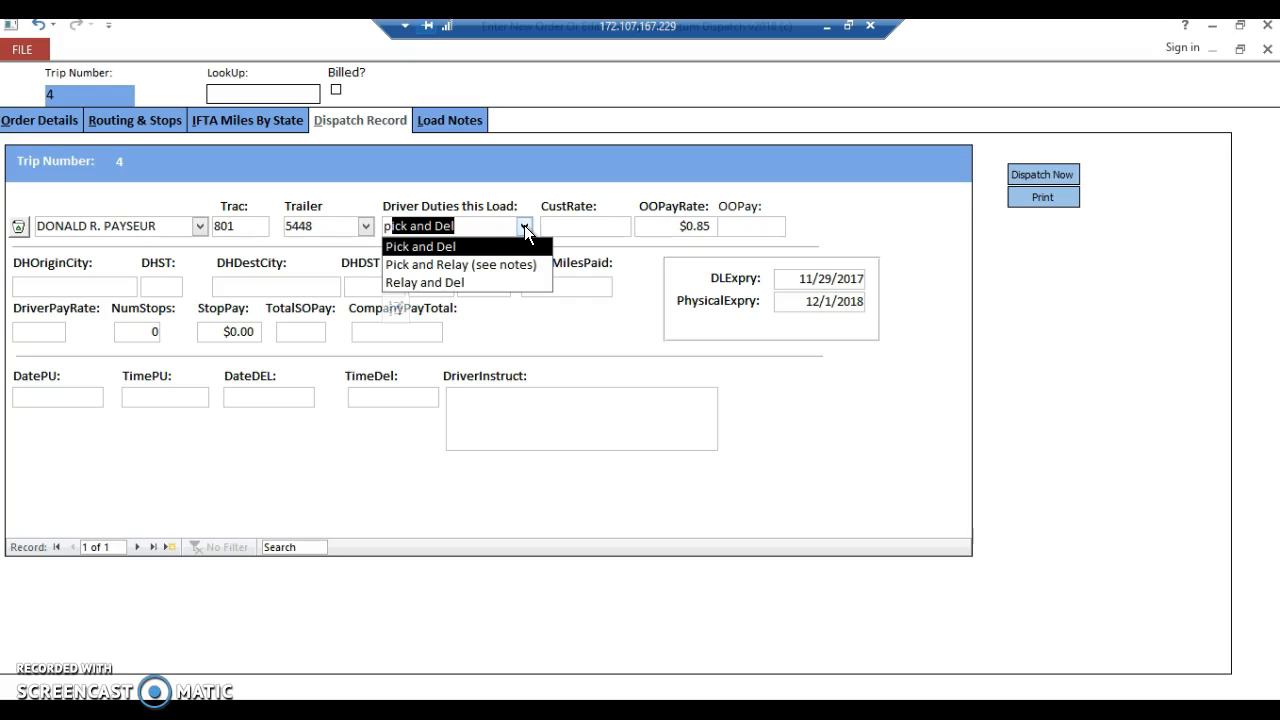
click(460, 246)
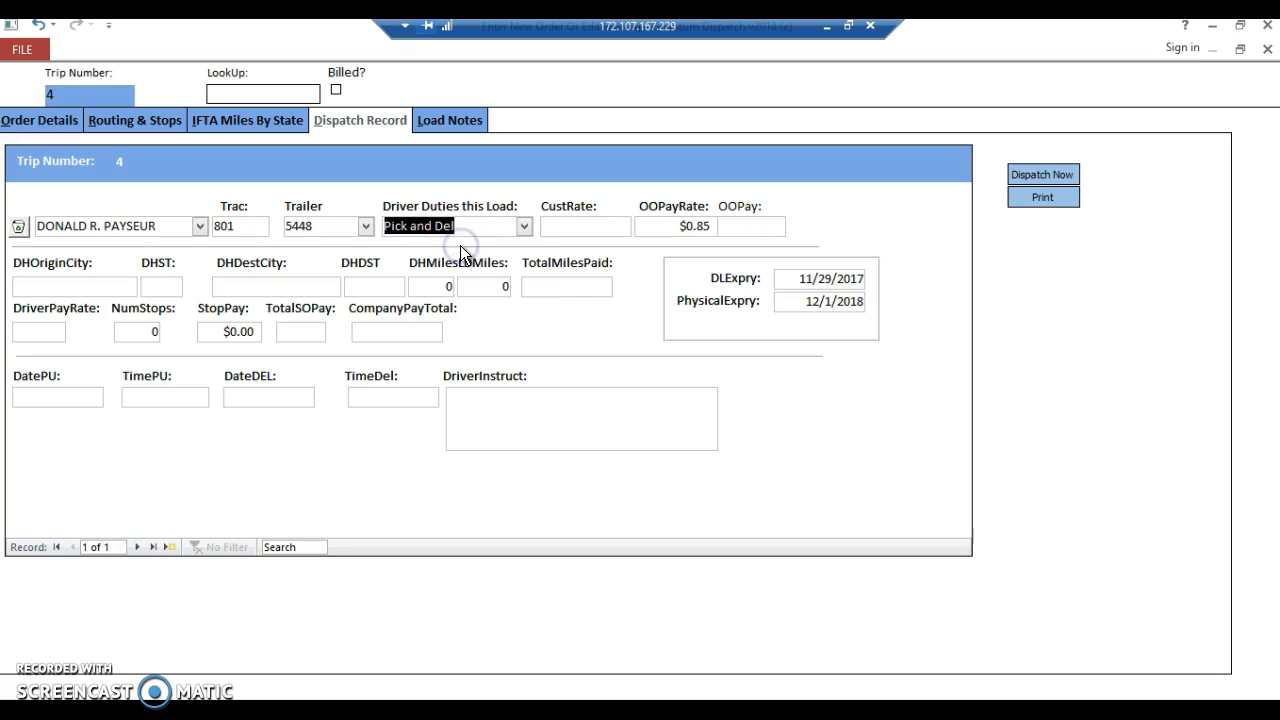
key(Tab)
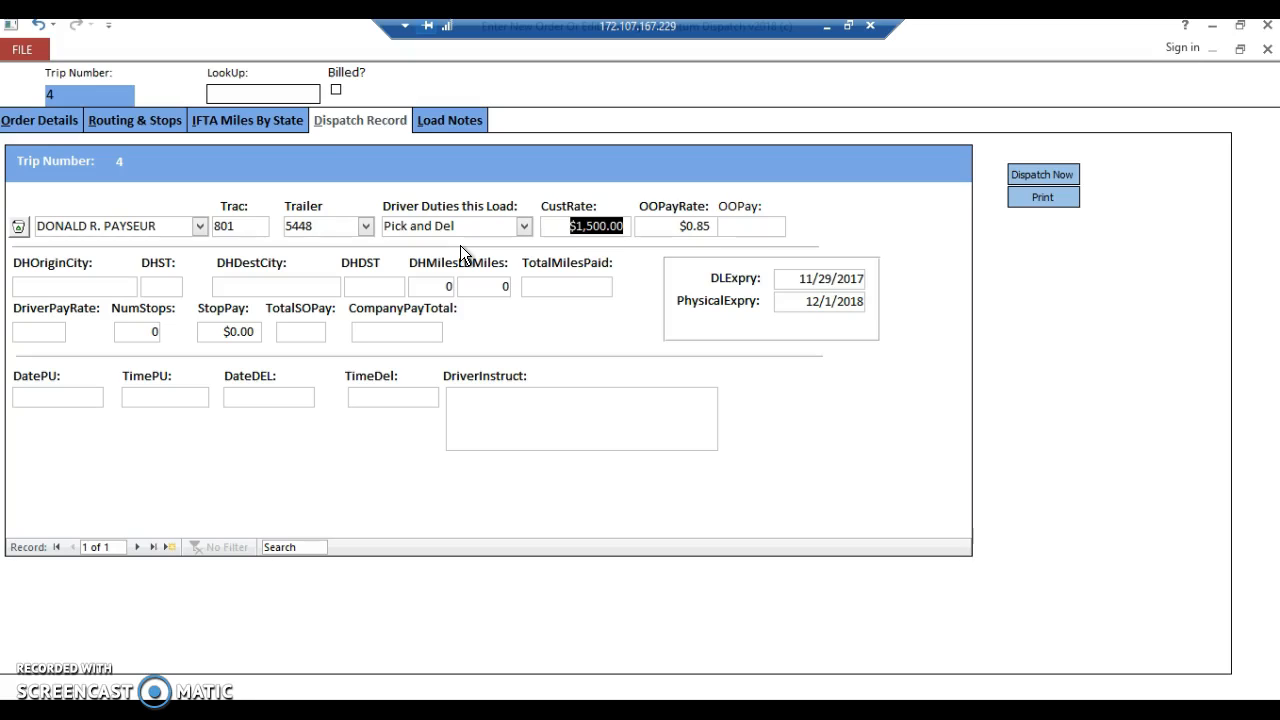
key(Tab)
key(Tab)
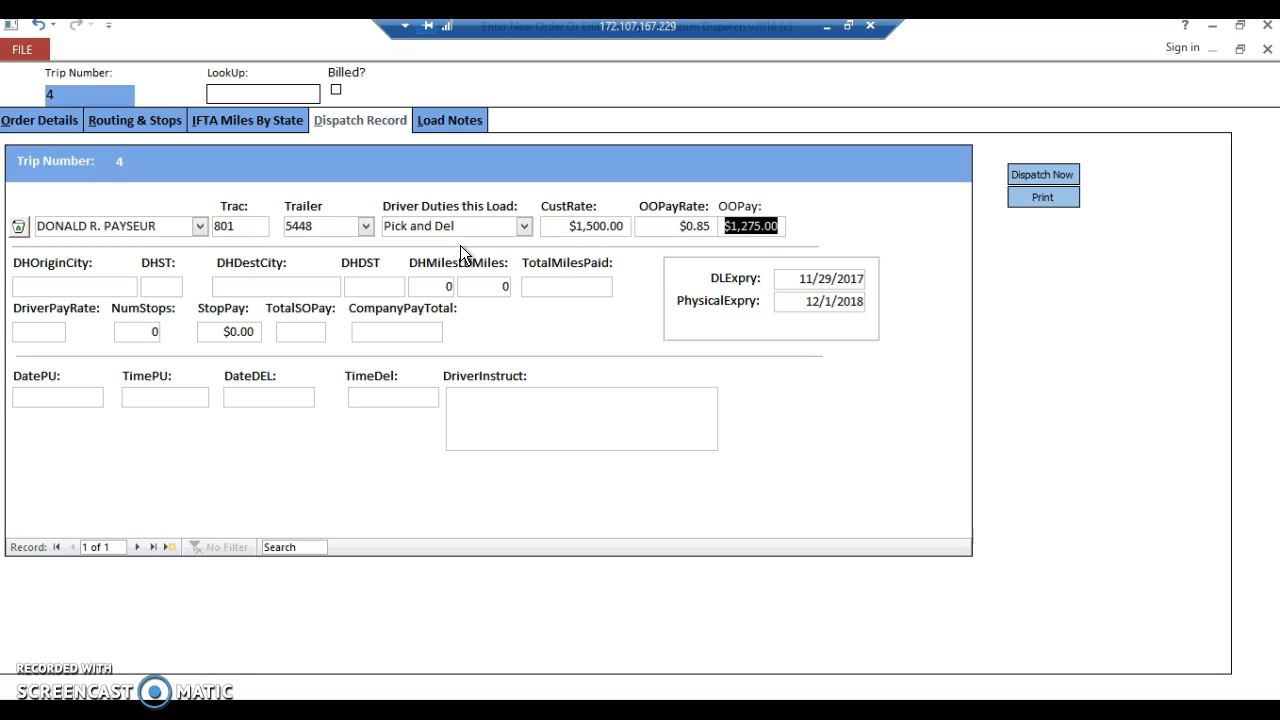
Leave the deadhead origin blank and let the deadhead destination, loaded miles and total paid miles fill in
key(Tab)
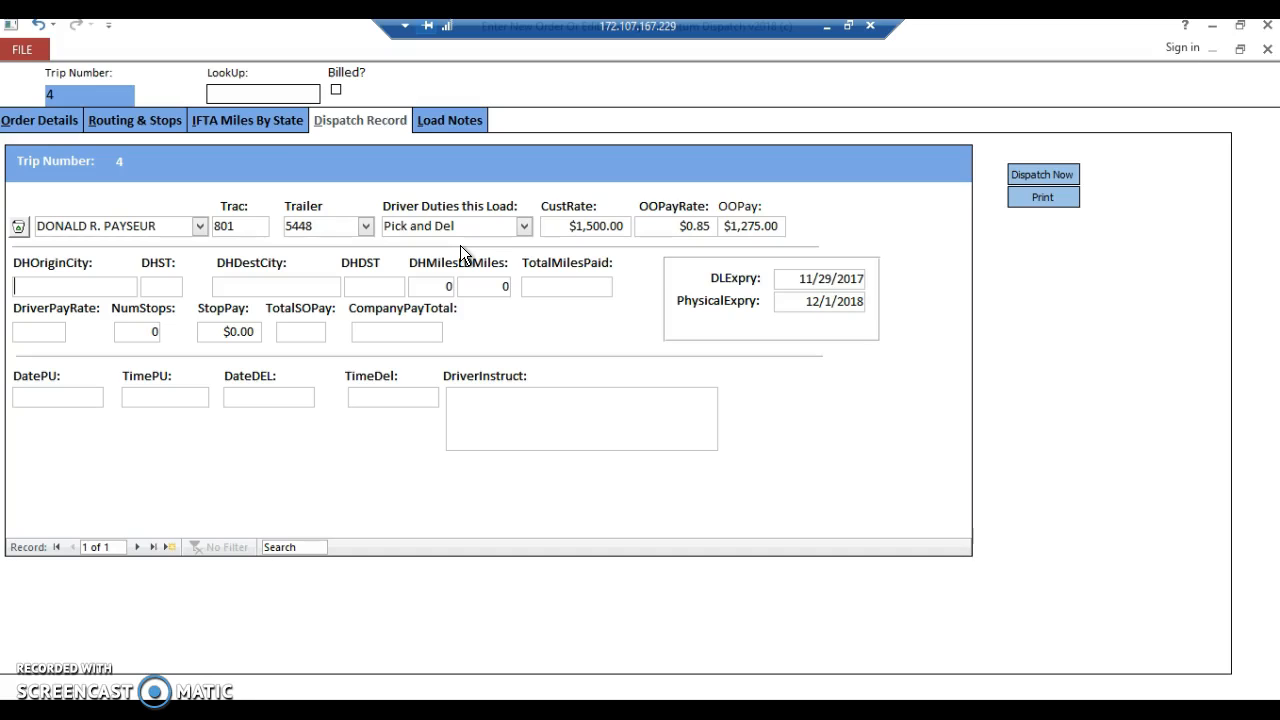
key(Tab)
key(Tab)
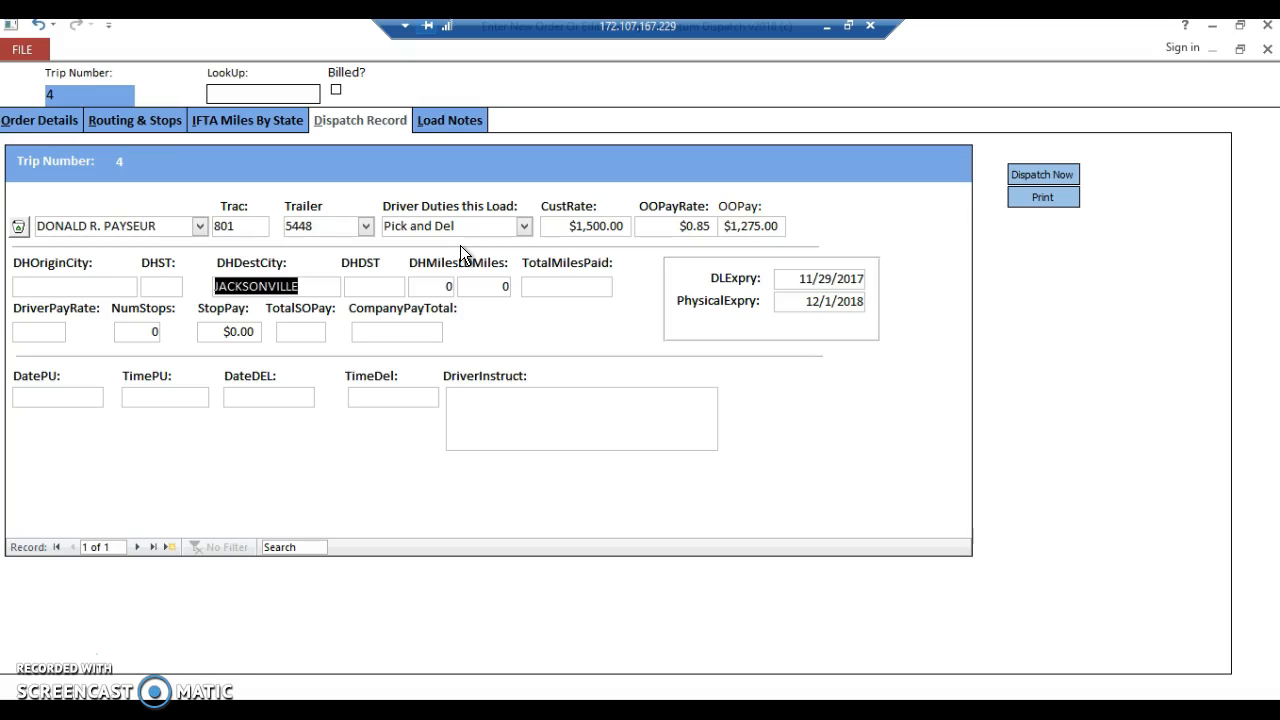
key(Tab)
key(Tab)
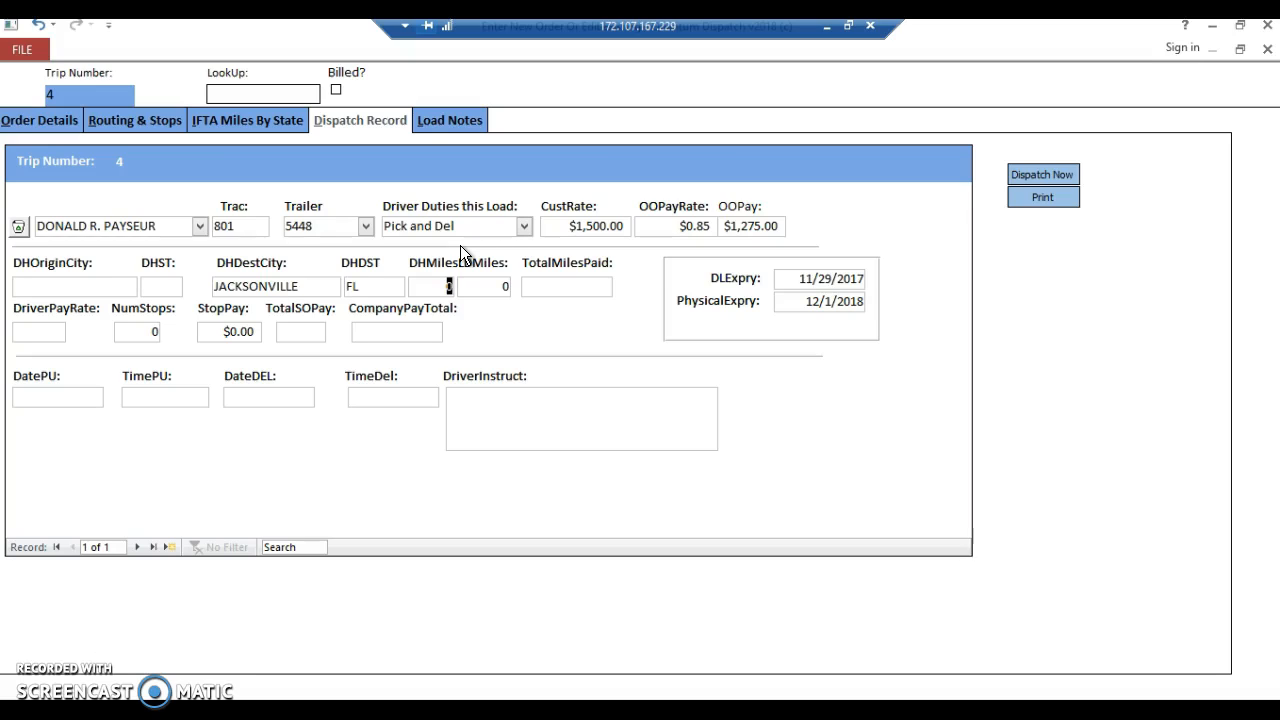
key(Tab)
key(Tab)
key(Tab)
Enter the pickup date 10/11/2018 and pickup time 13:00 in the dispatch record, checking them against the pickup stop
click(42, 377)
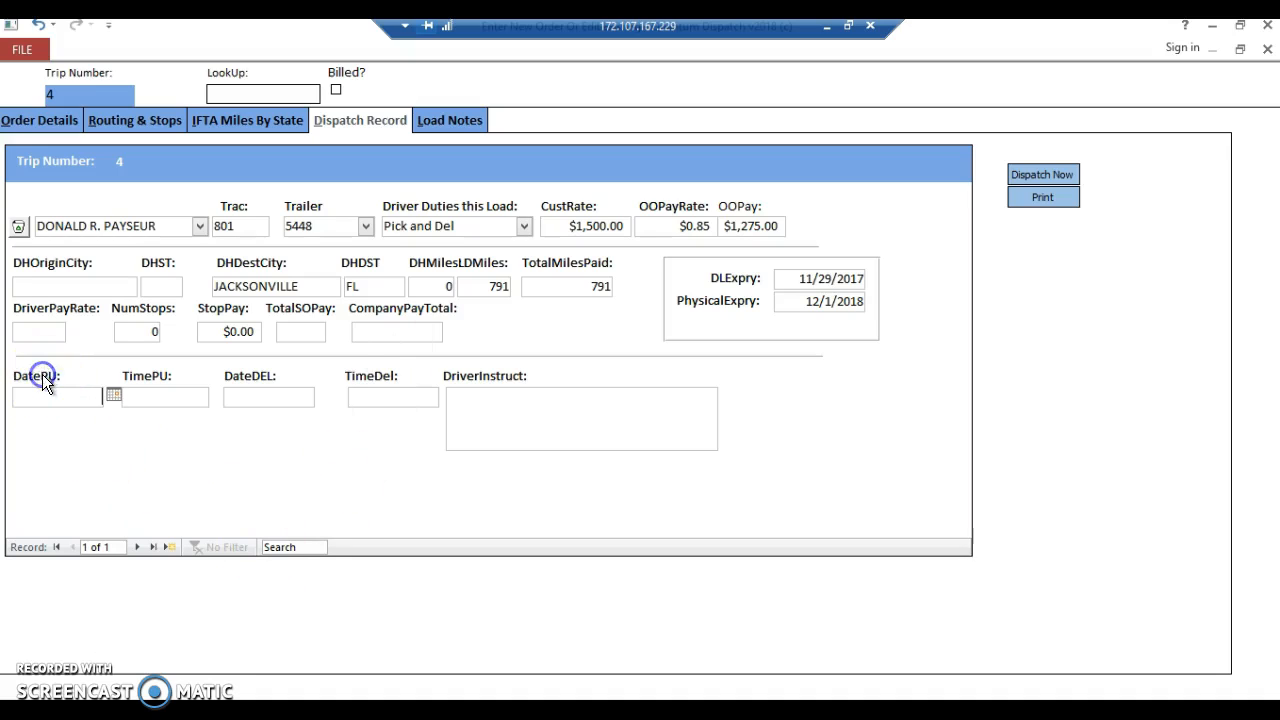
click(140, 118)
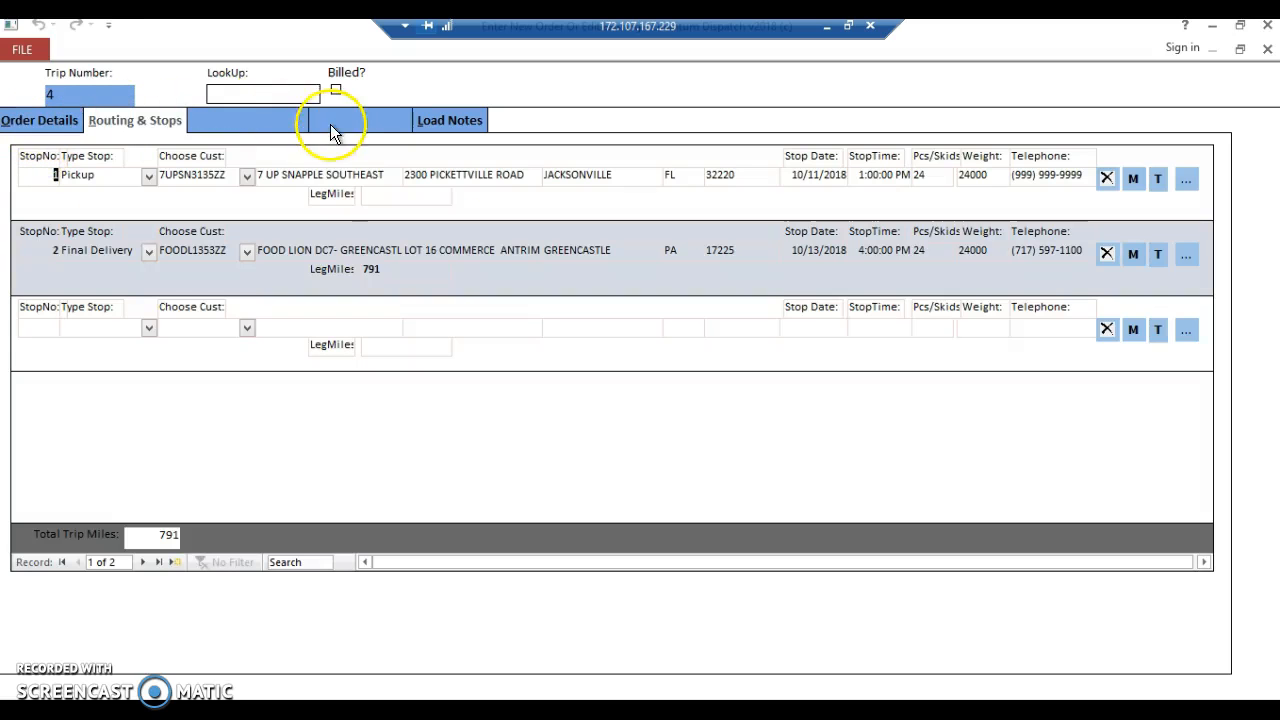
click(336, 124)
text(10/11/2018)
click(113, 120)
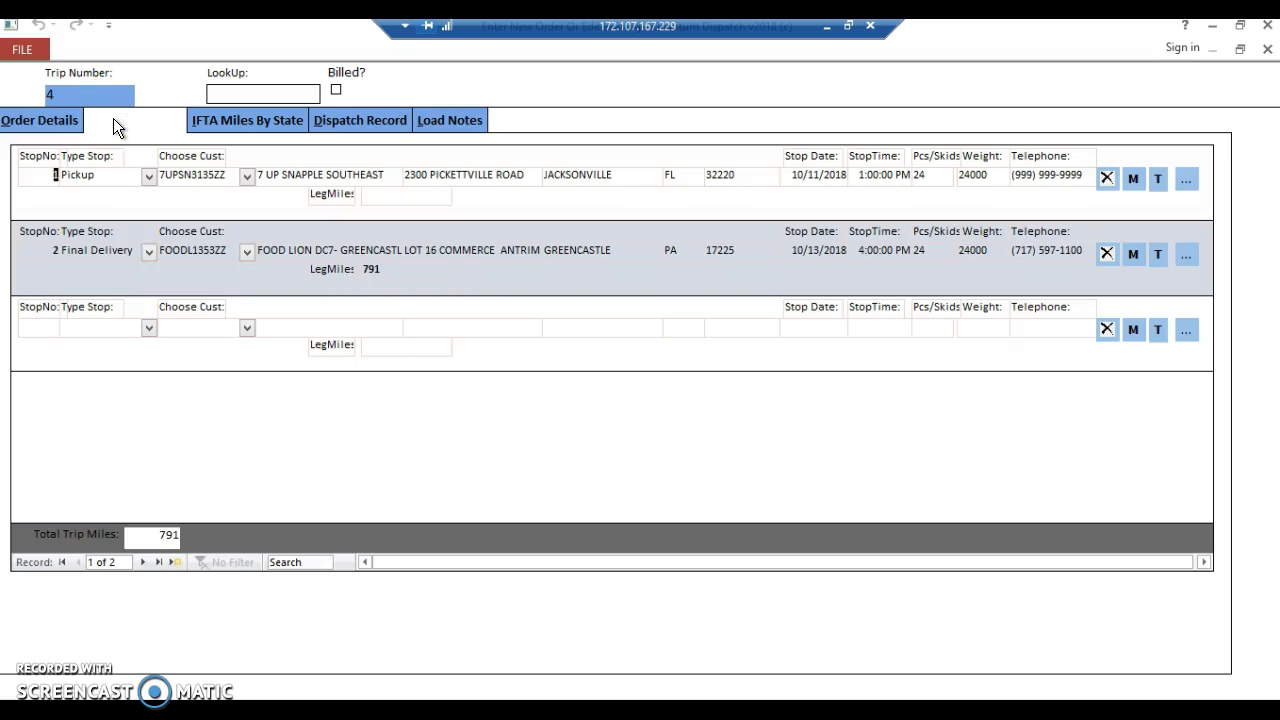
click(336, 119)
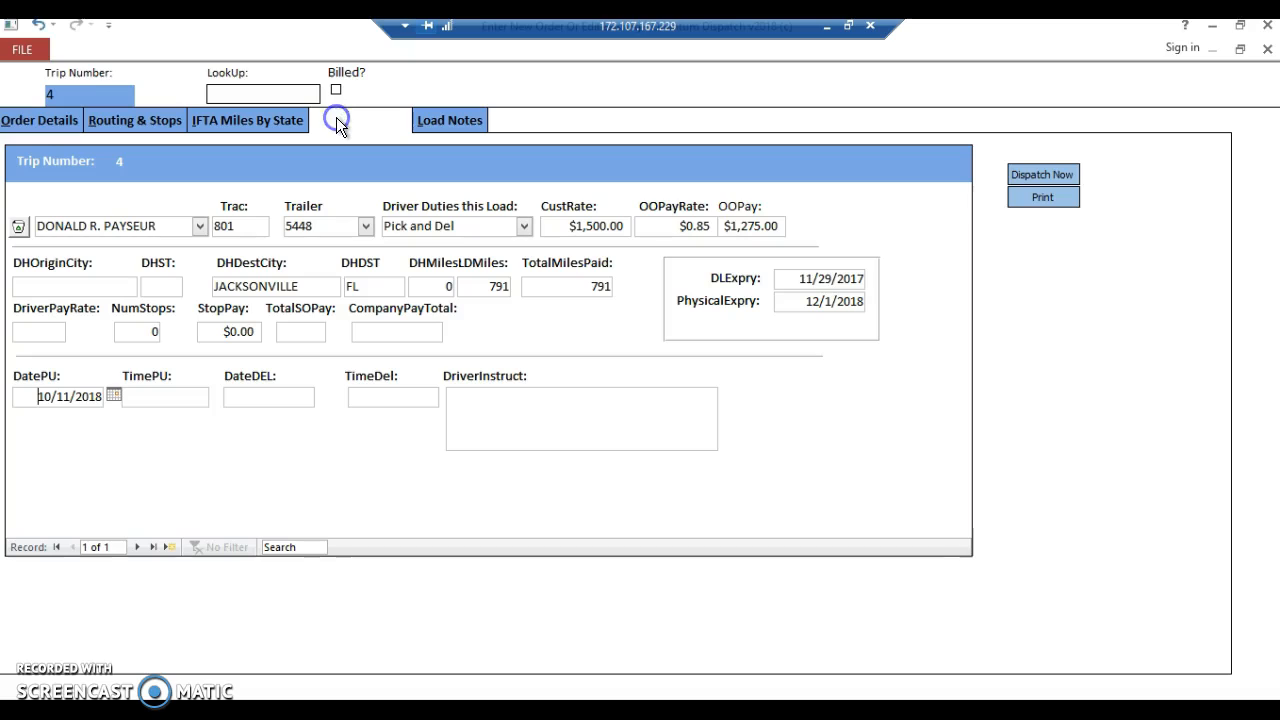
click(172, 396)
text(13:00)
key(Tab)
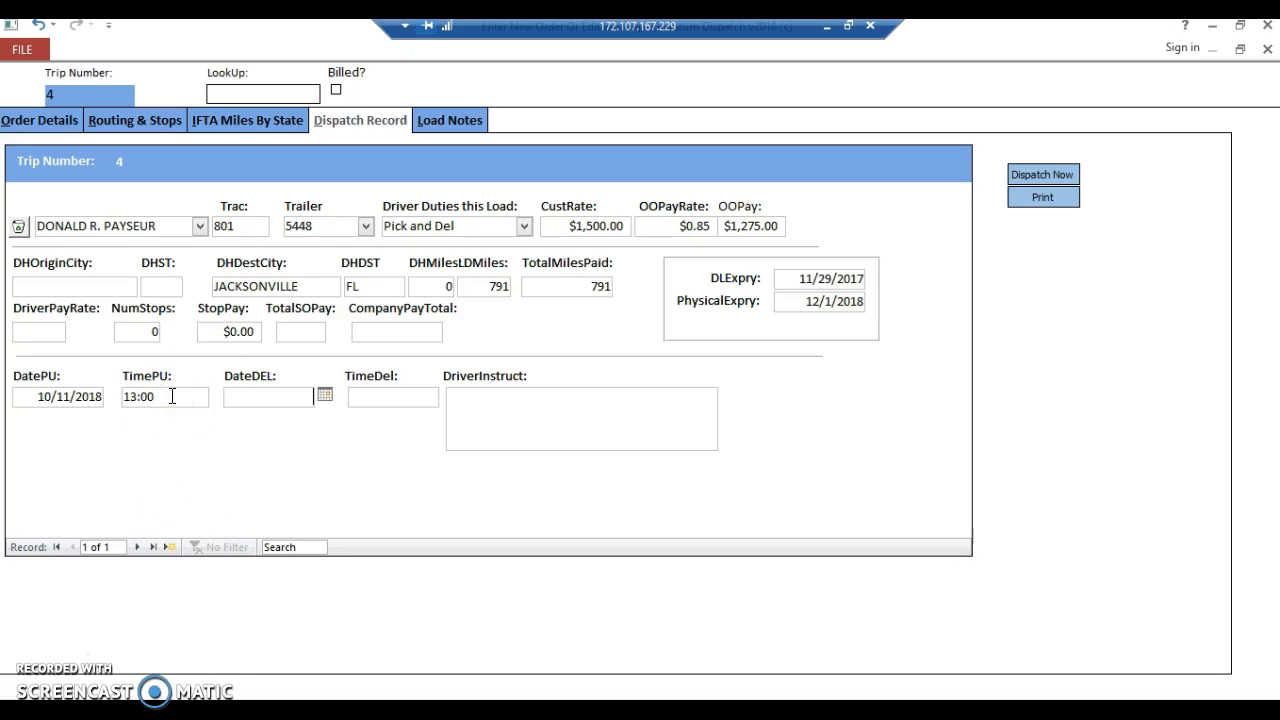
Enter the delivery date 10/13/2018 and delivery time 16:00, checking the time against the final delivery stop
text(10/13)
key(Tab)
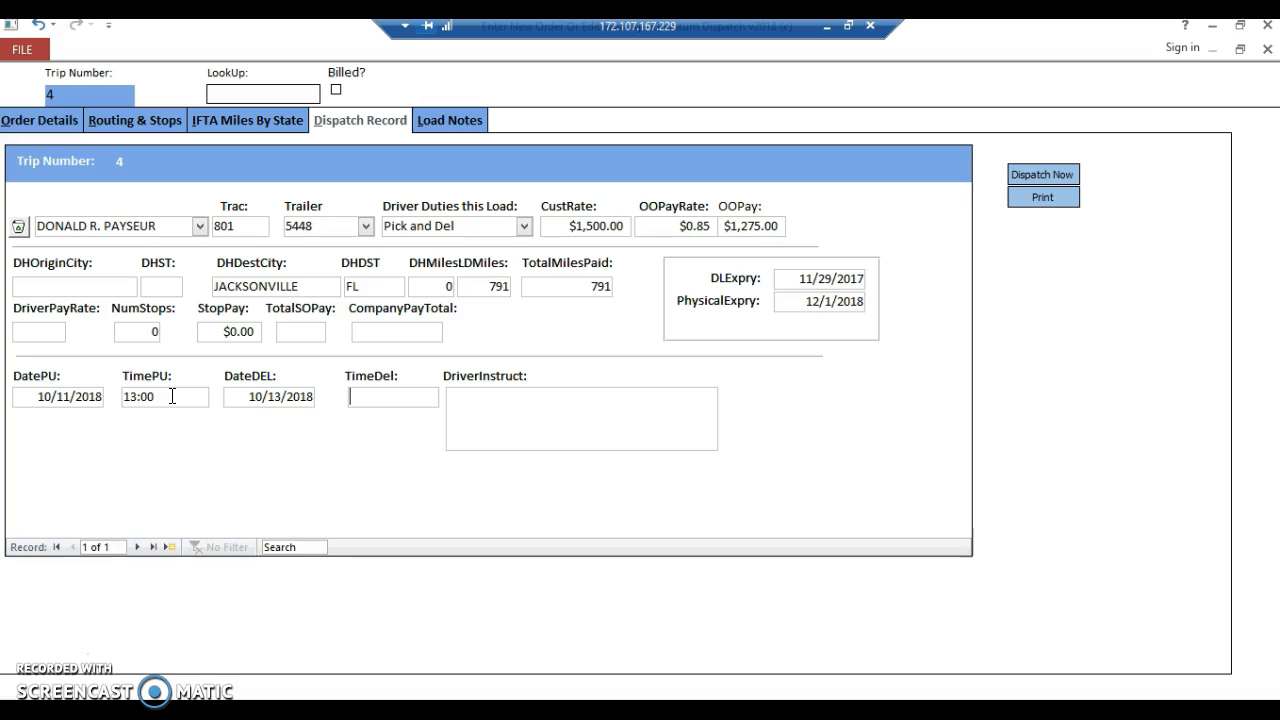
click(162, 118)
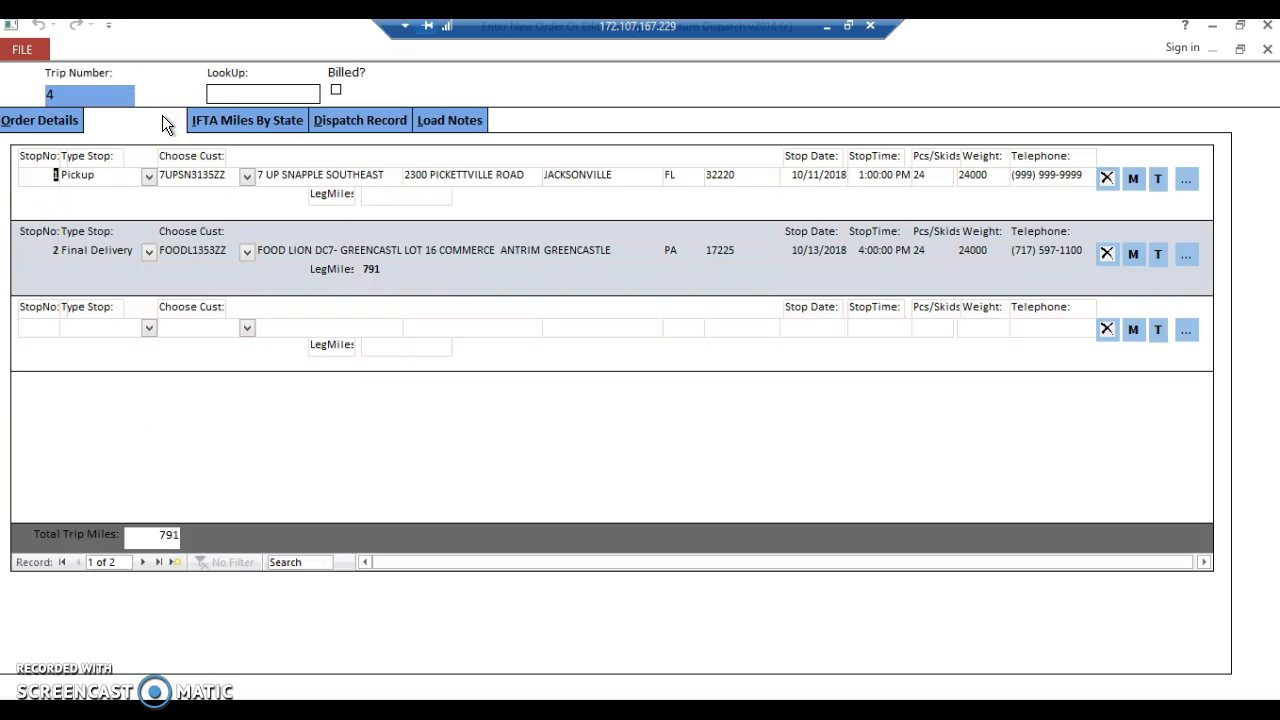
click(326, 116)
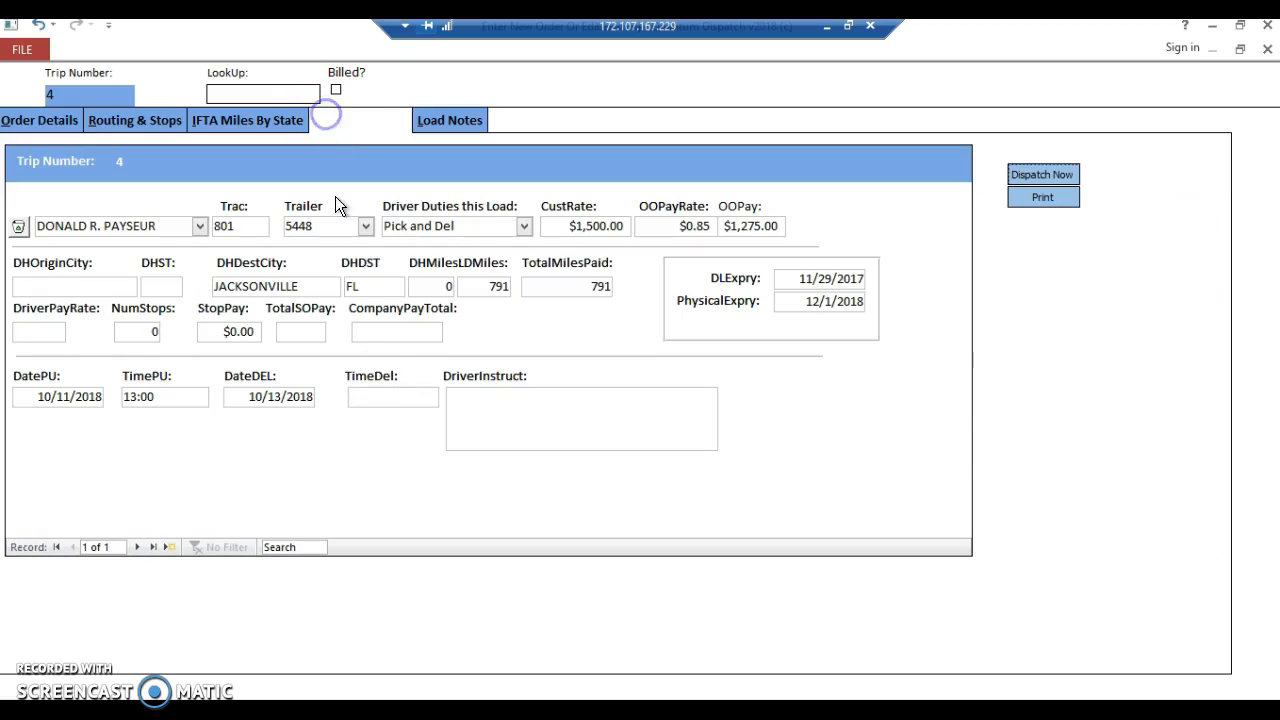
click(363, 378)
text(16)
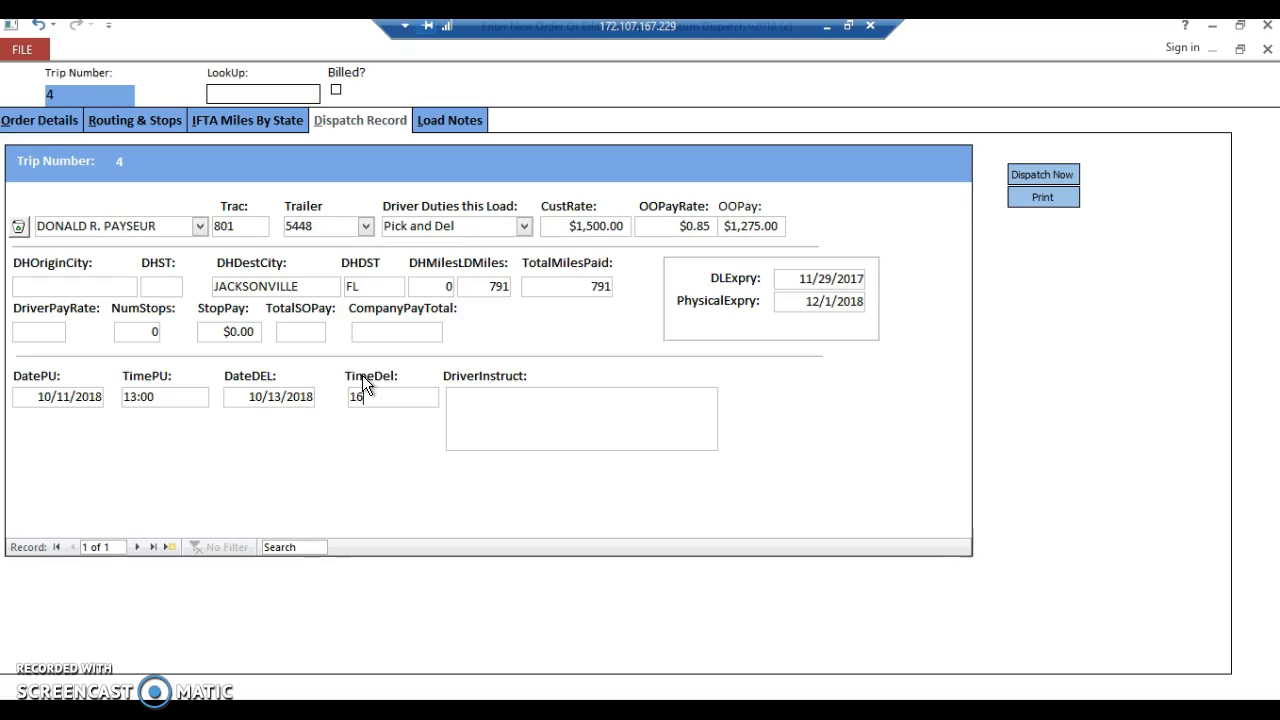
text(:00)
key(Tab)
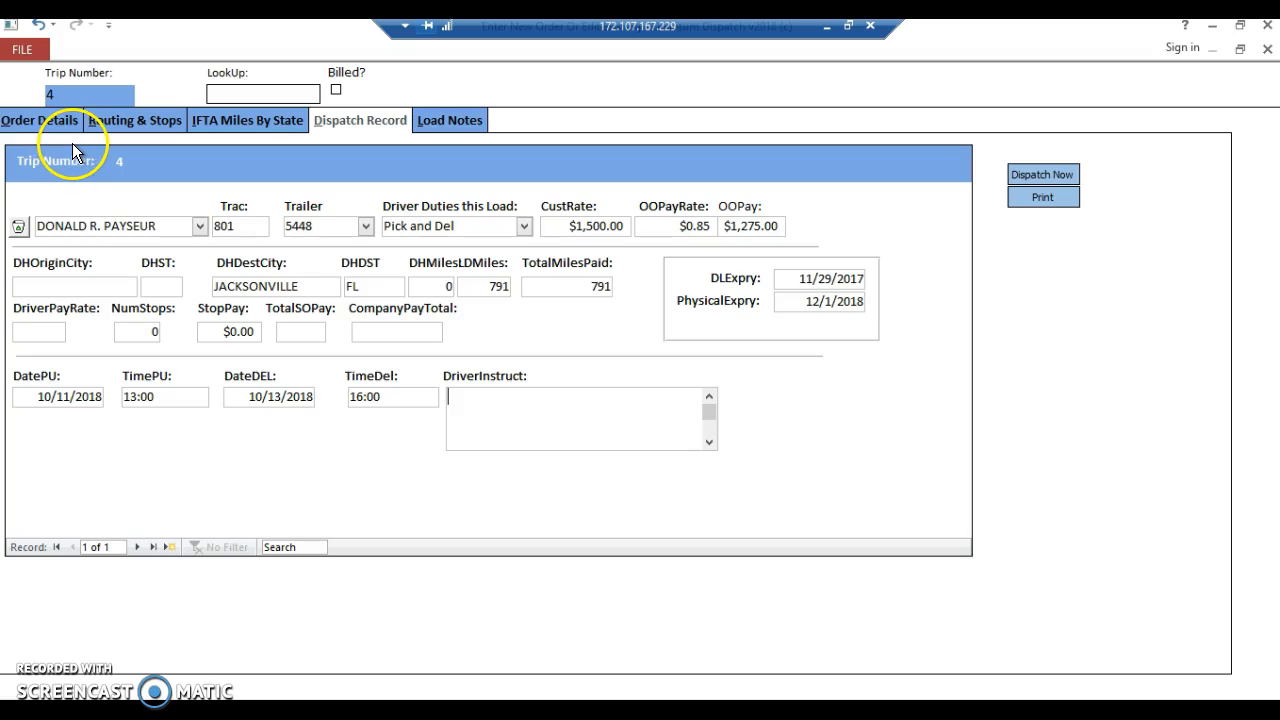
Copy the pickup number from the order details into the dispatch record's driver instructions
click(18, 124)
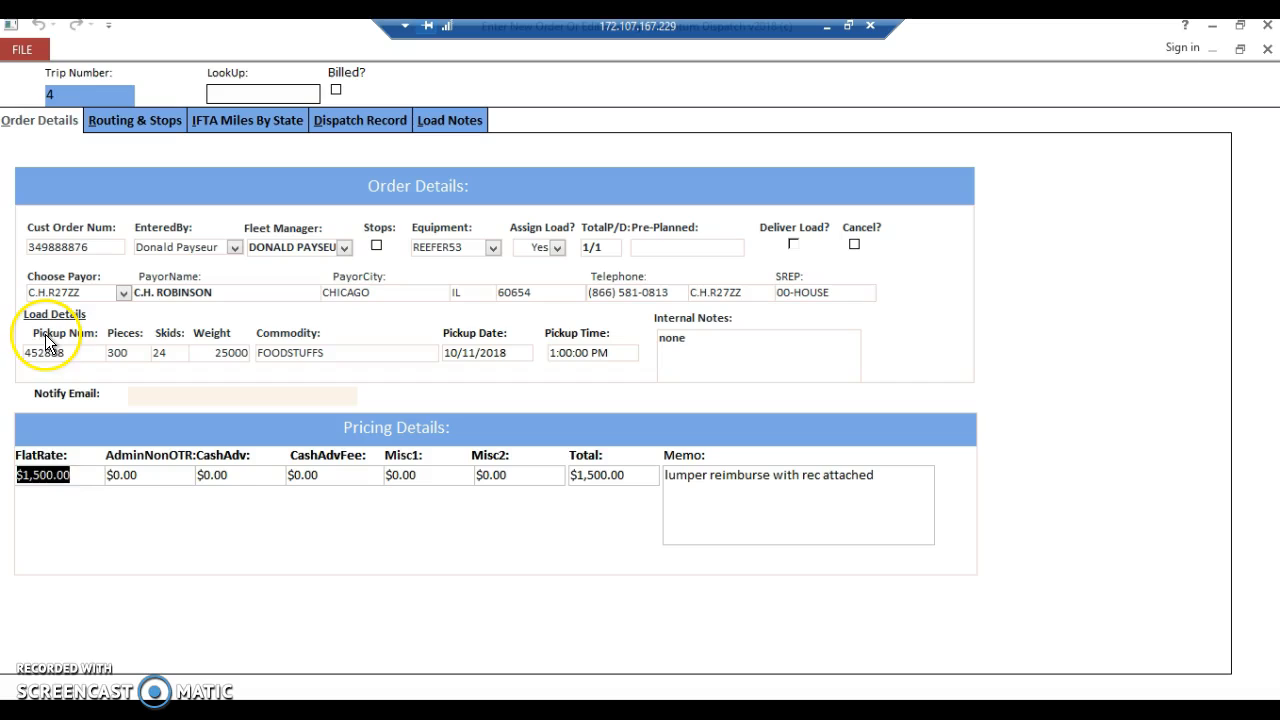
click(45, 342)
key(ctrl+c)
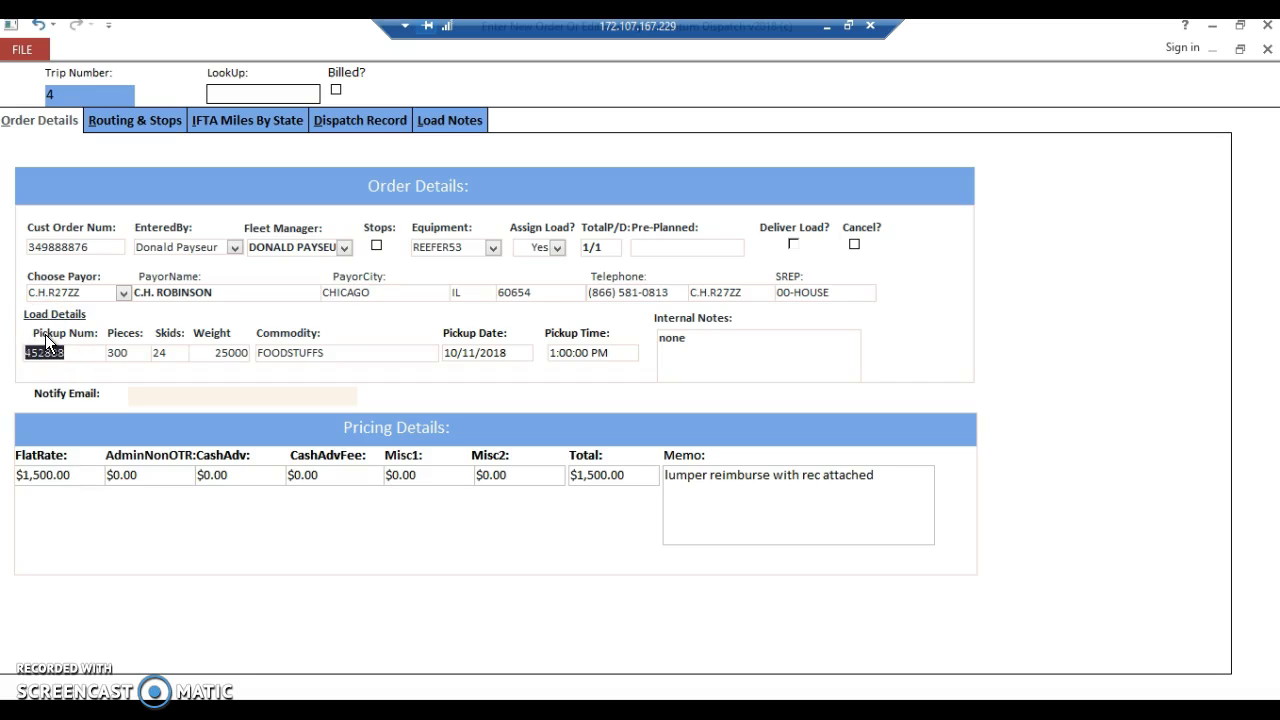
click(348, 121)
click(473, 405)
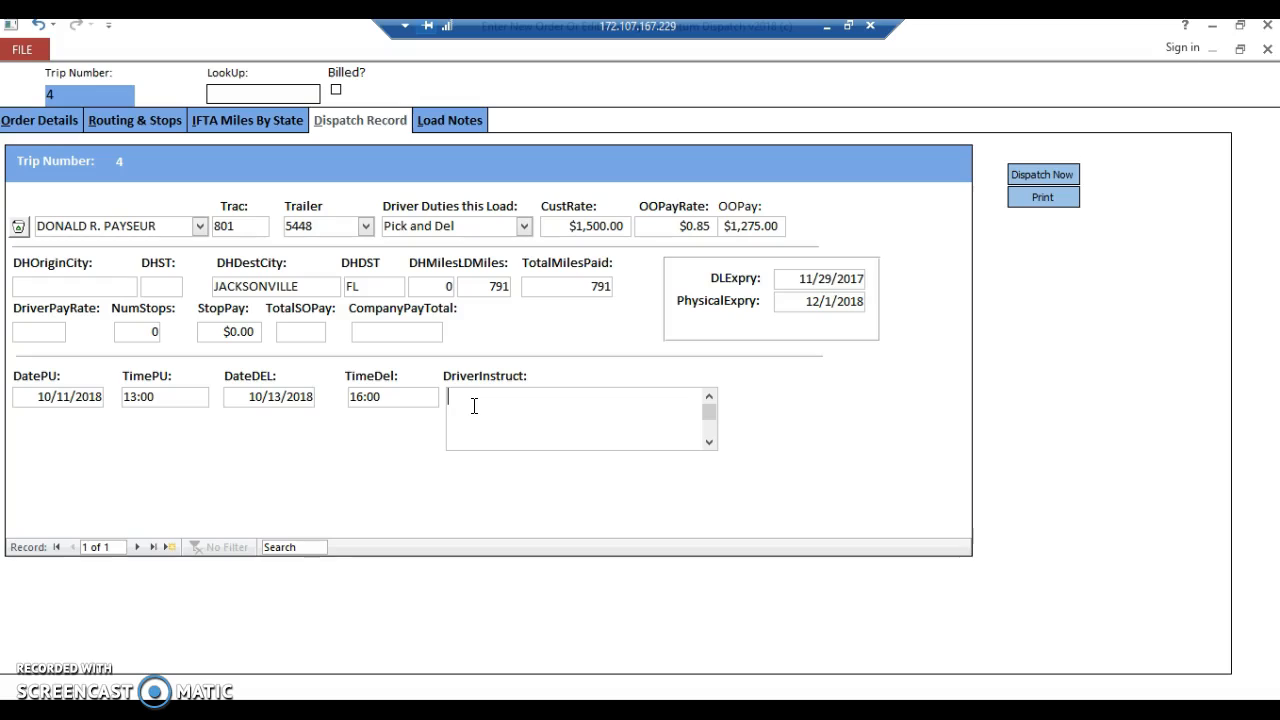
key(ctrl+v)
Label the pasted number in the driver instructions with "/pu number." and add "Requires lumper at delivery call broker for comchek"
text(/pu n)
text(umber.)
text( requi)
text(res lumper at )
text(delivery ca)
text(ll b)
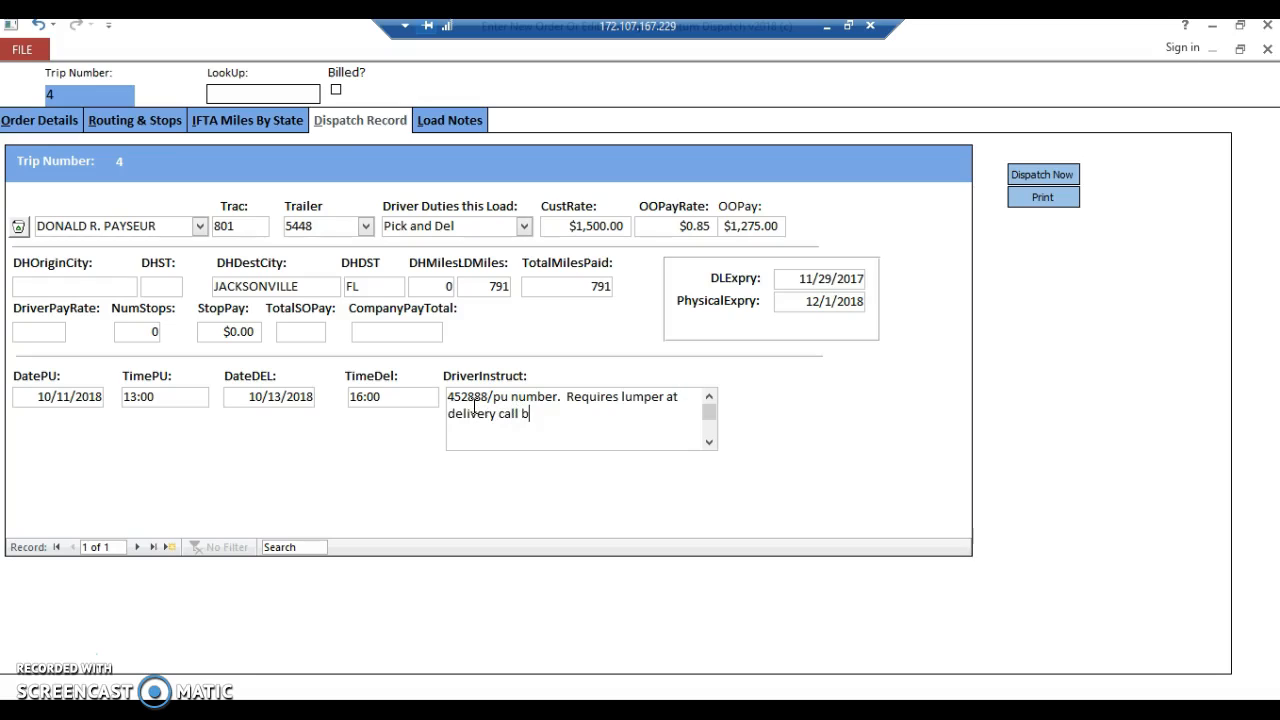
text(roker for comchek)
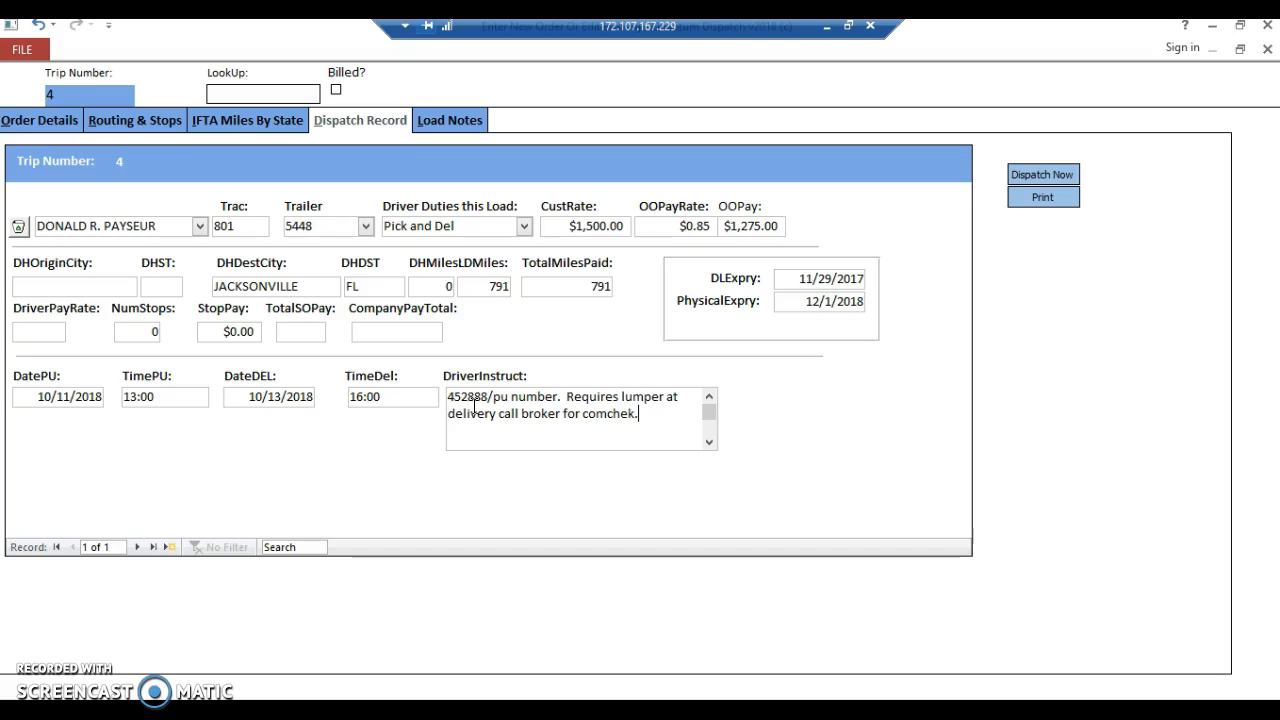
Add "Driver must be on time for pick and del or subject to possible fines" to the end of the driver instructions
text(.  dr)
text(iver )
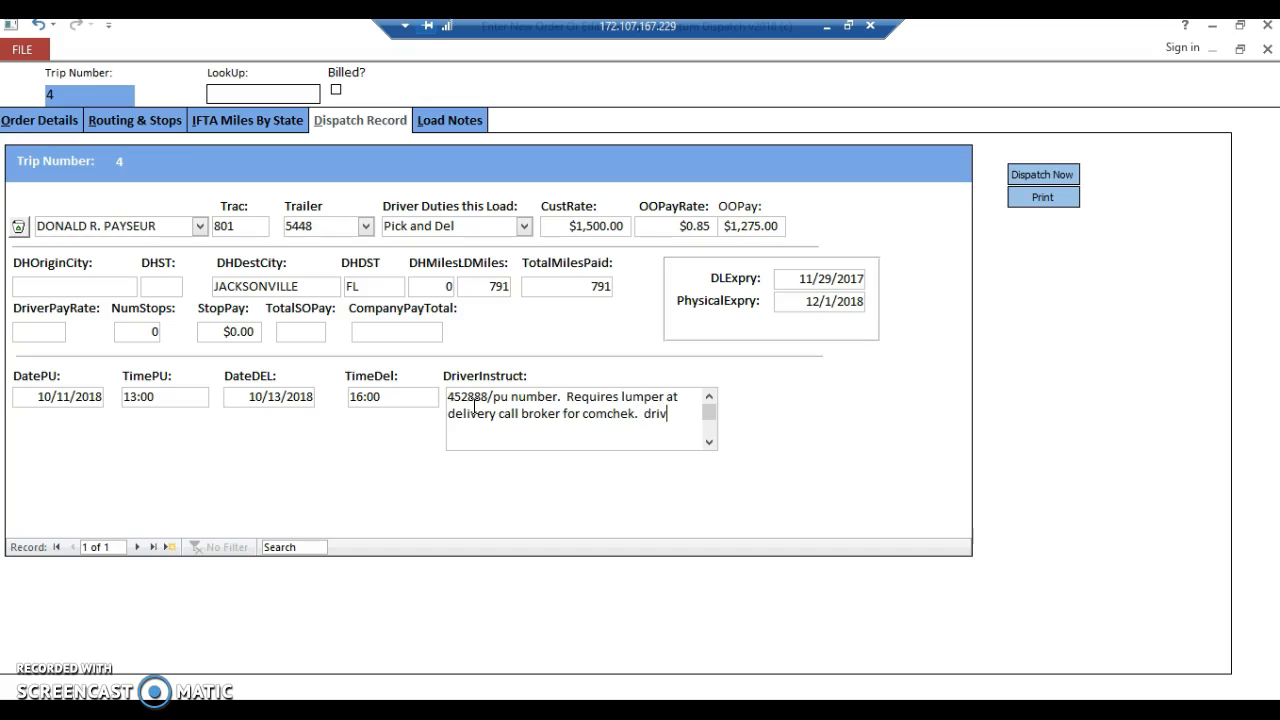
text(must be on time for)
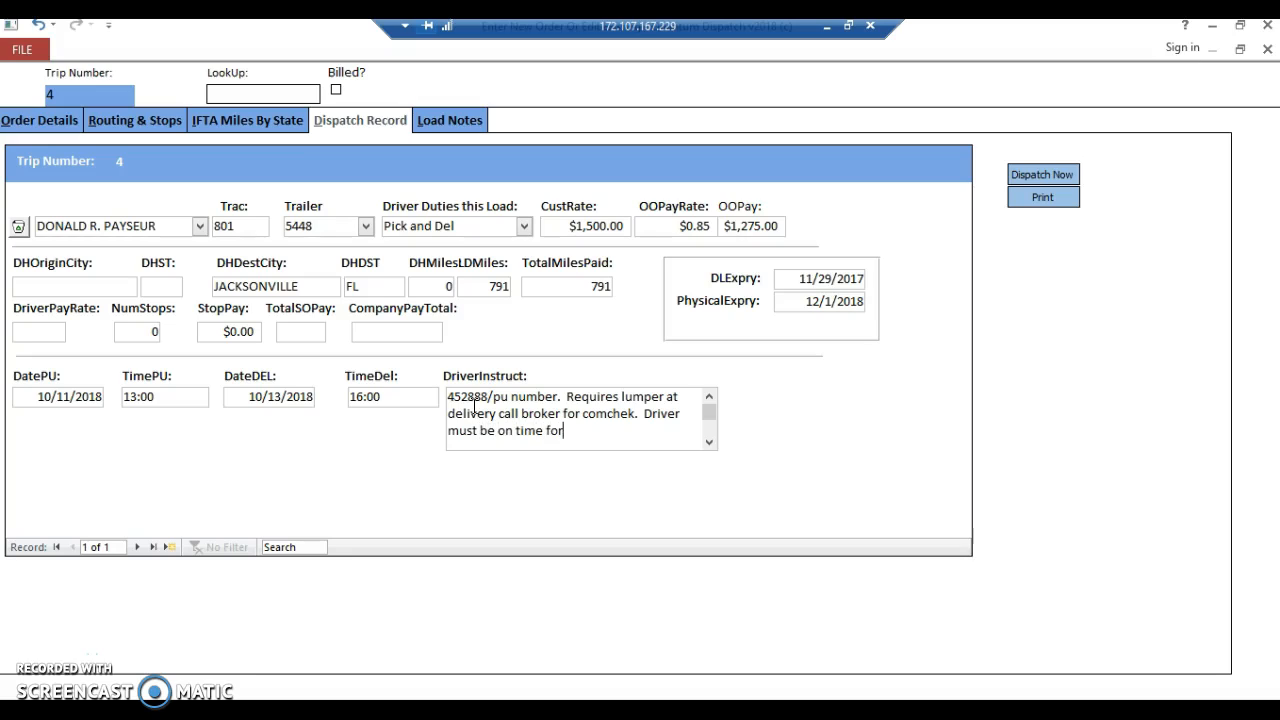
text( pick and del or subje)
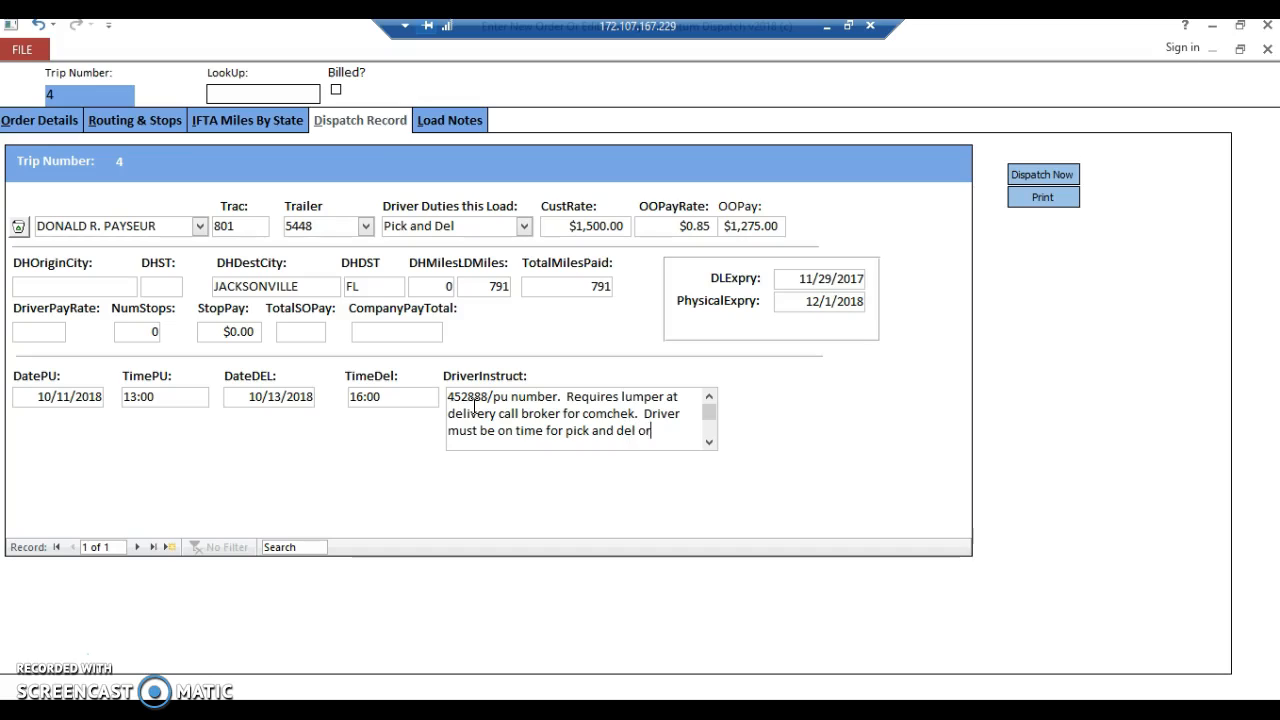
text(ct to possible fines)
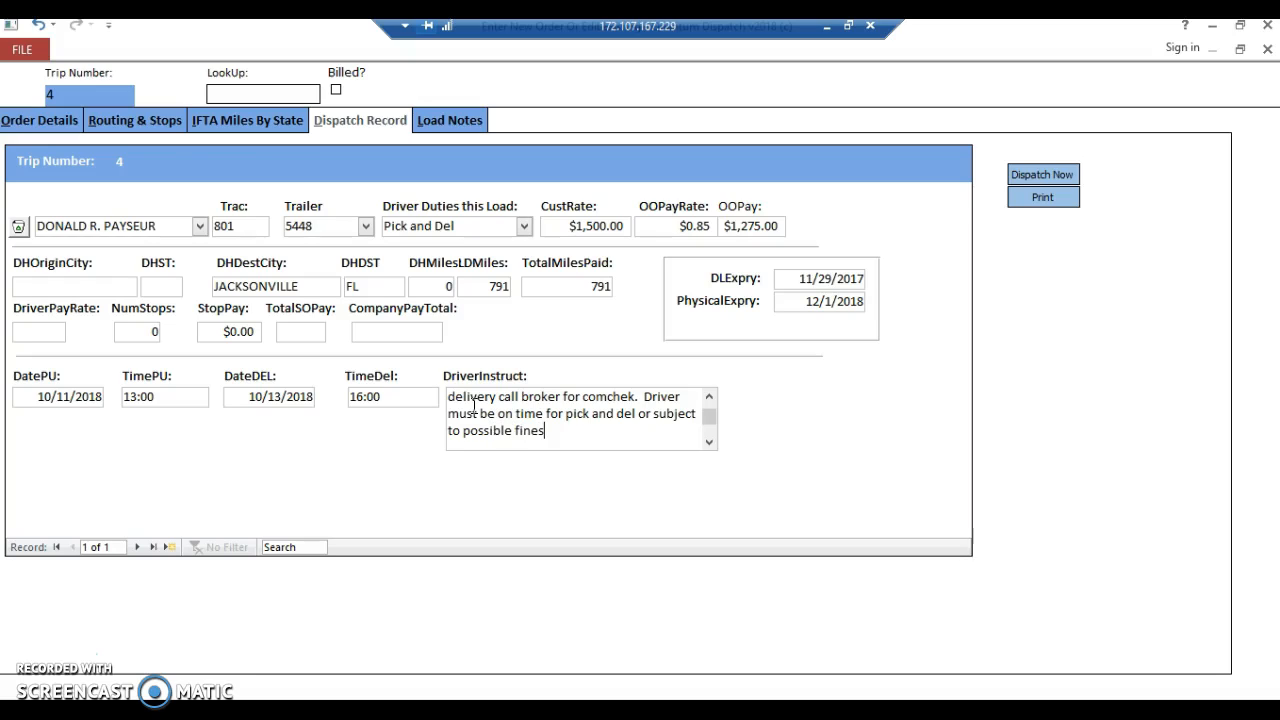
Preview the printable trip sheet for trip 4, enlarge it to review the dispatch information, and close the preview
click(108, 174)
click(186, 182)
click(1019, 203)
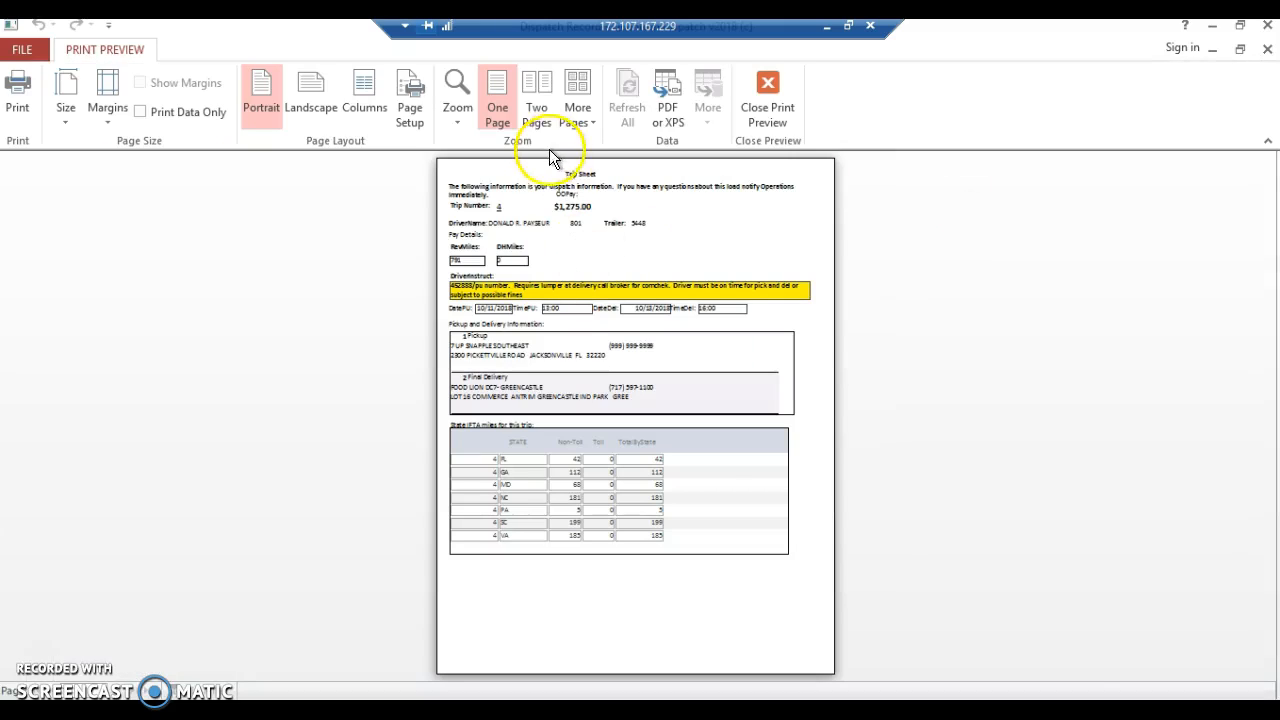
click(558, 174)
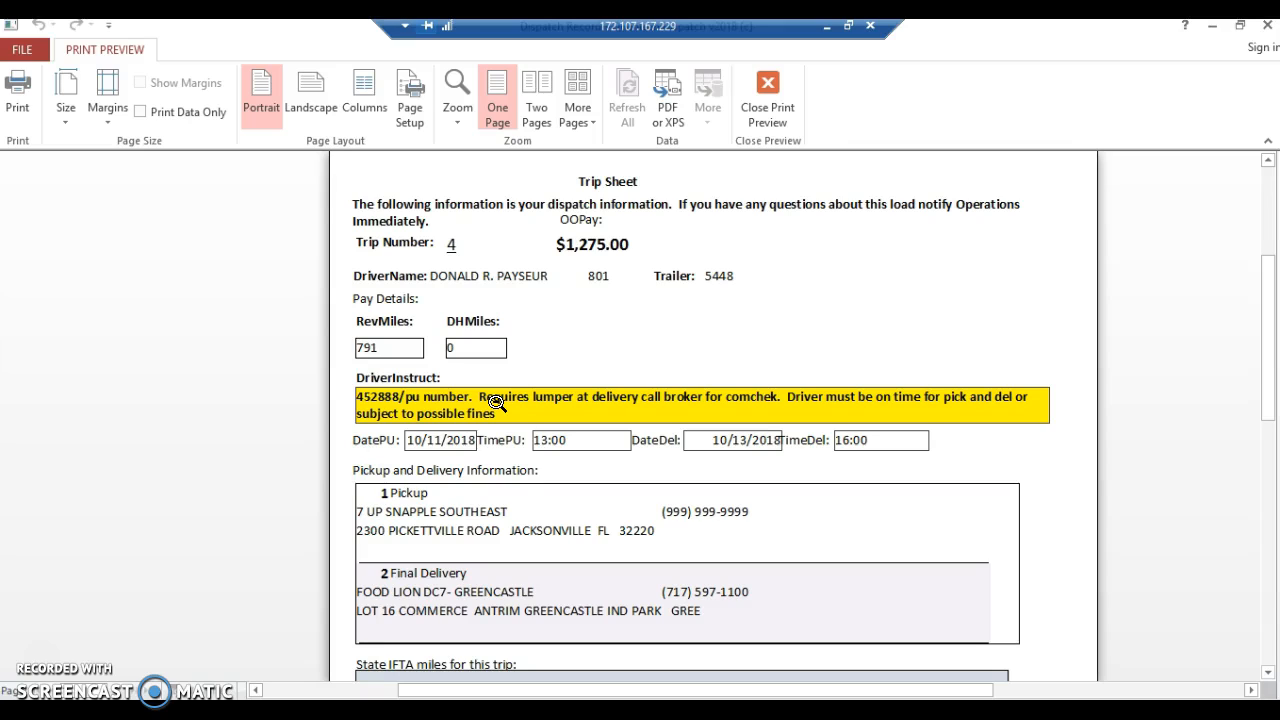
click(770, 109)
Dispatch trip 4 to the driver and dismiss the transmission message
click(1042, 178)
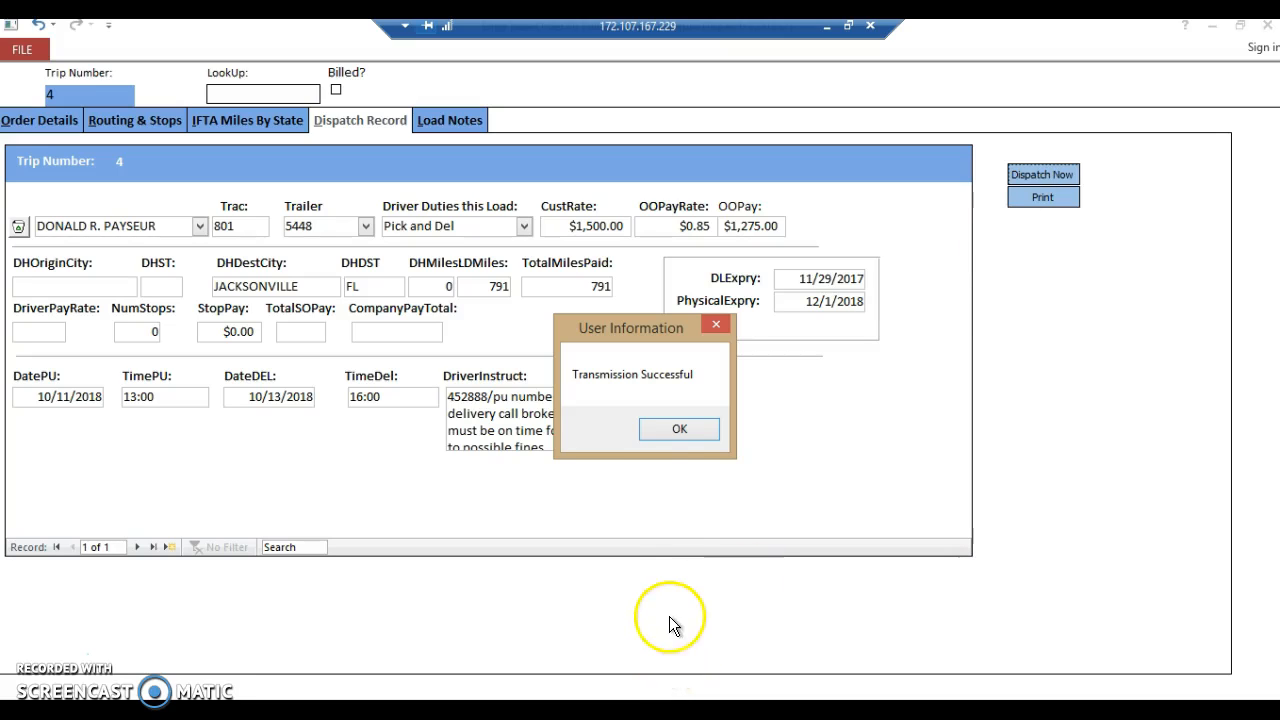
click(679, 430)
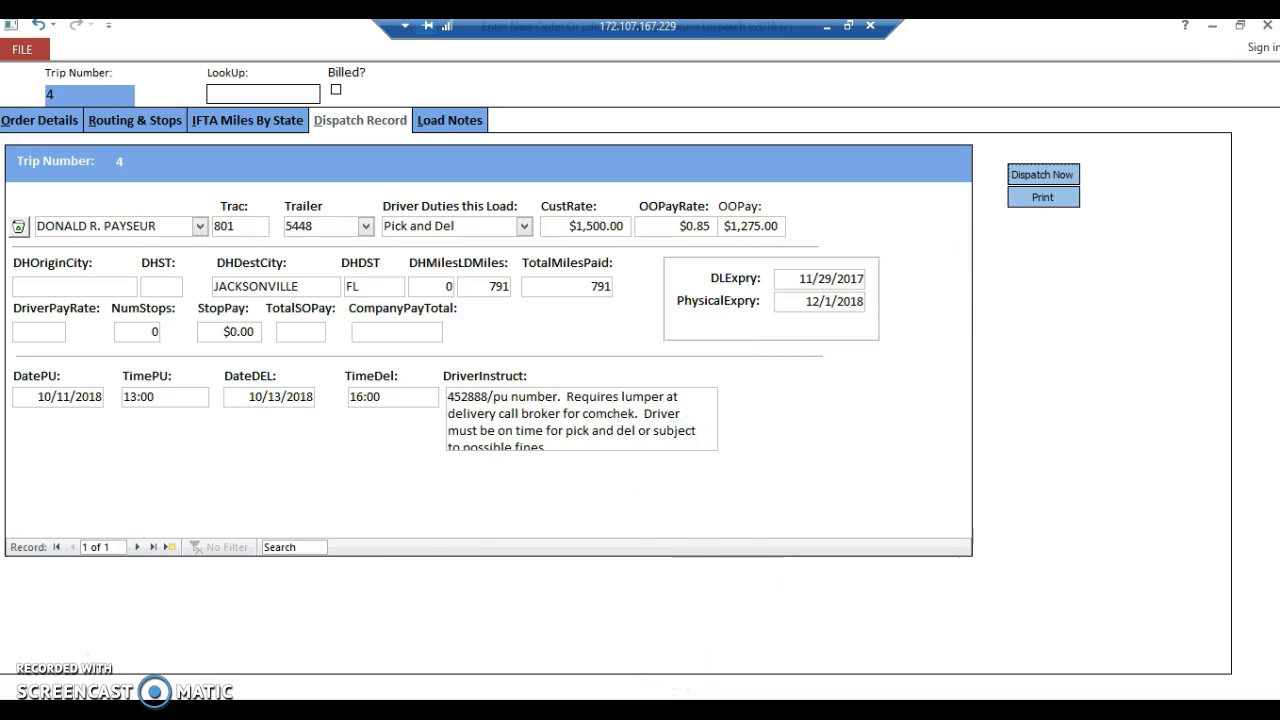